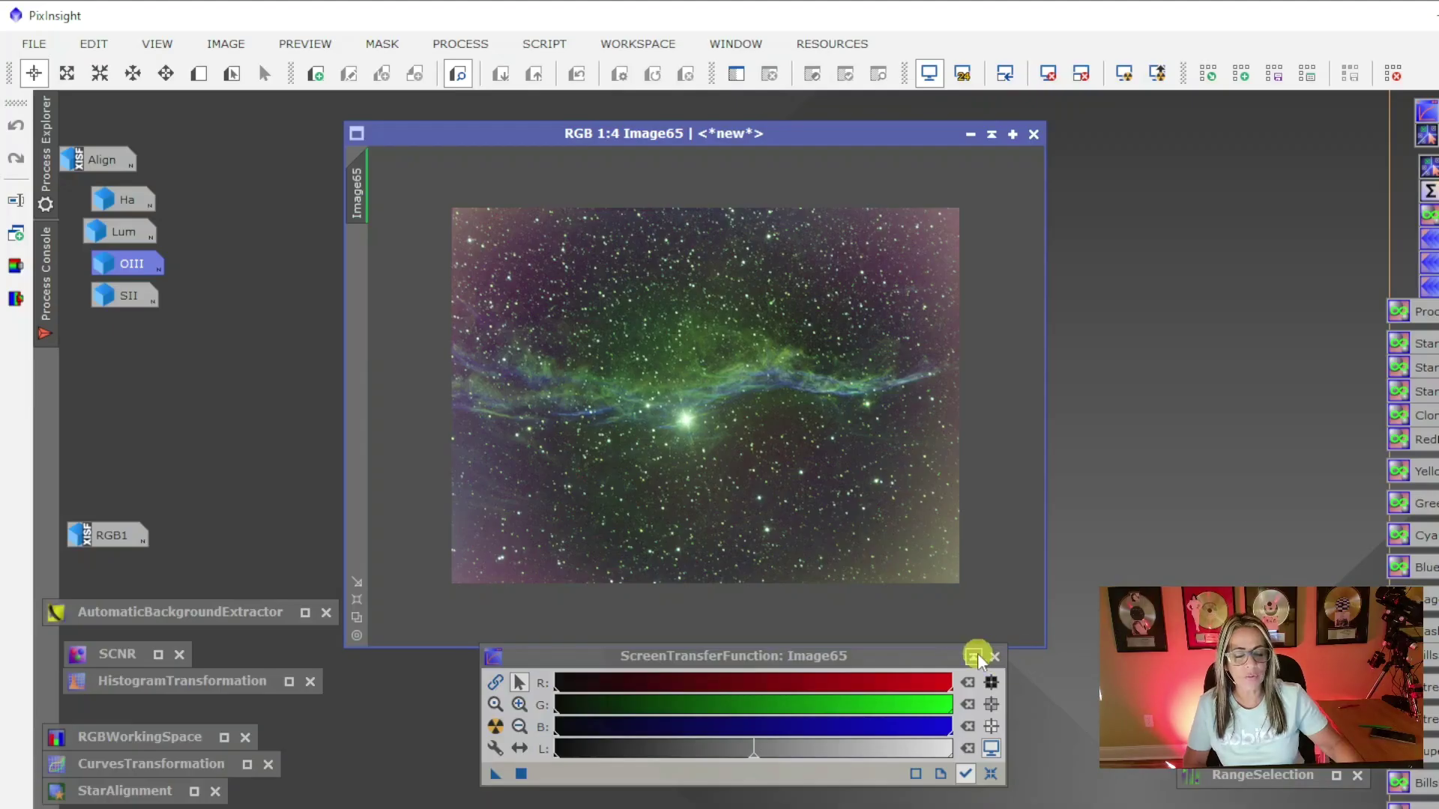
- Iconize PixInsight's ScreenTransferFunction window and shift the Image65 view into place
{"action": "left_click", "coordinate": [976, 655]}
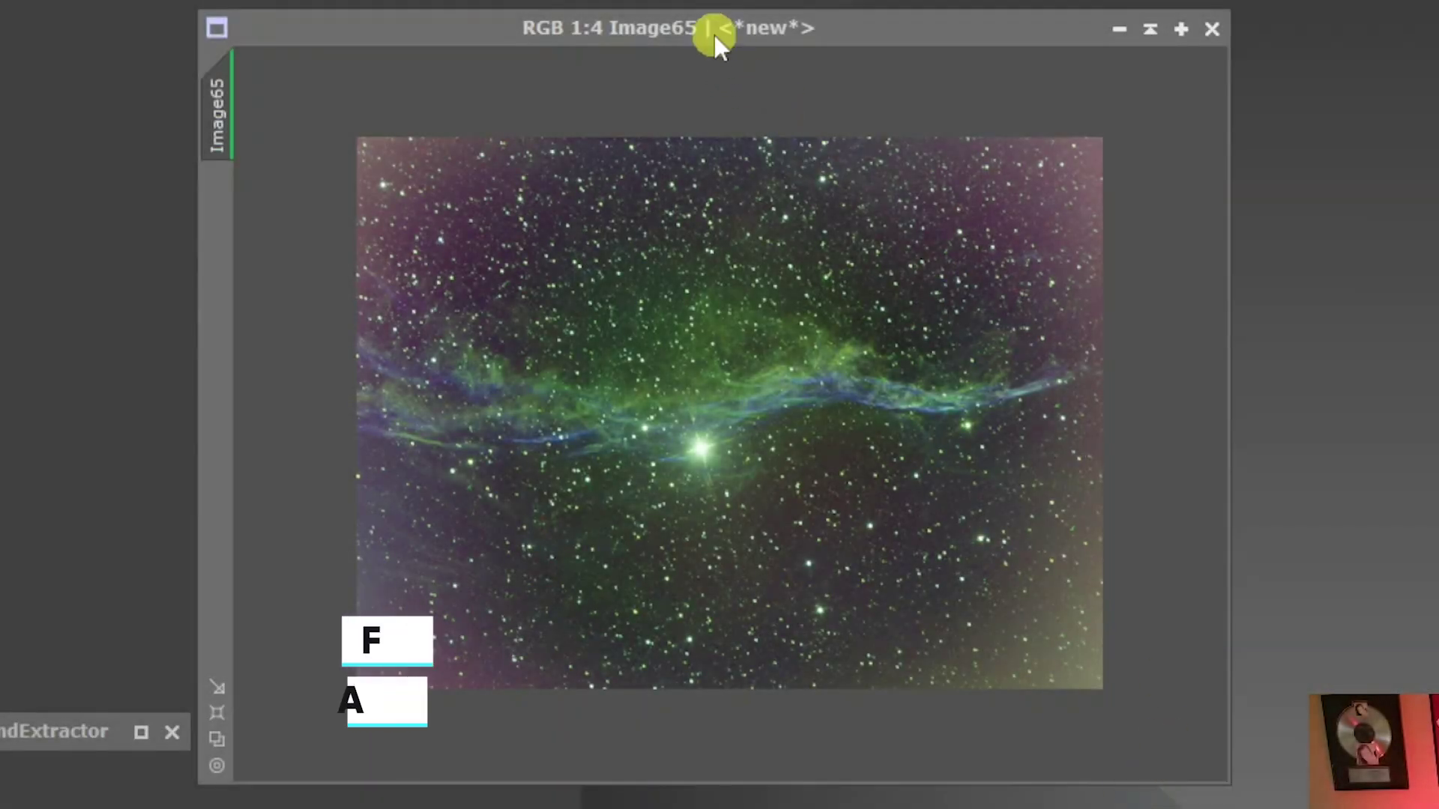
{"action": "left_click_drag", "start_coordinate": [713, 35], "coordinate": [762, 24]}
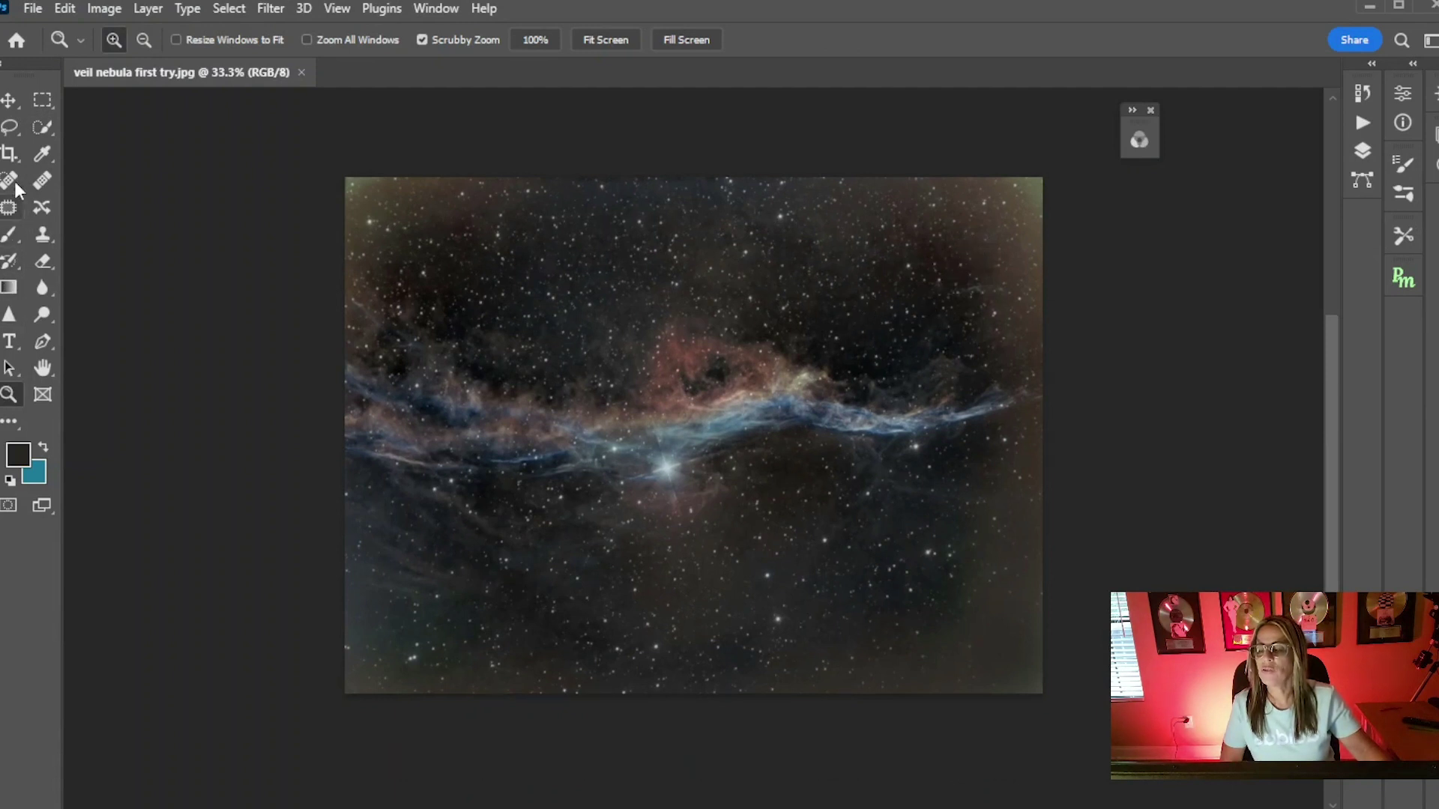
- Try a Quick Selection on the dark top-left corner of the image
{"action": "left_click", "coordinate": [40, 128]}
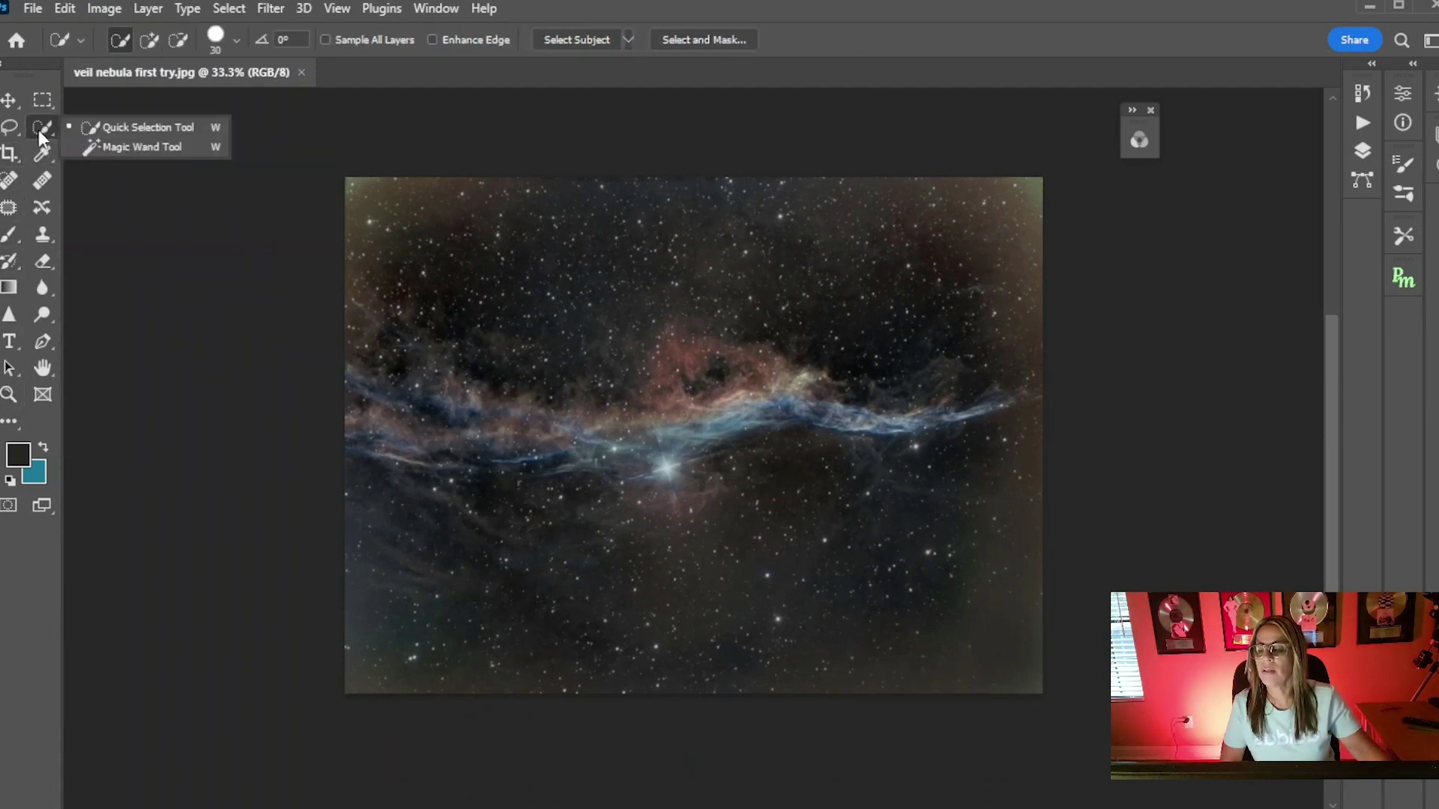
{"action": "left_click", "coordinate": [173, 128]}
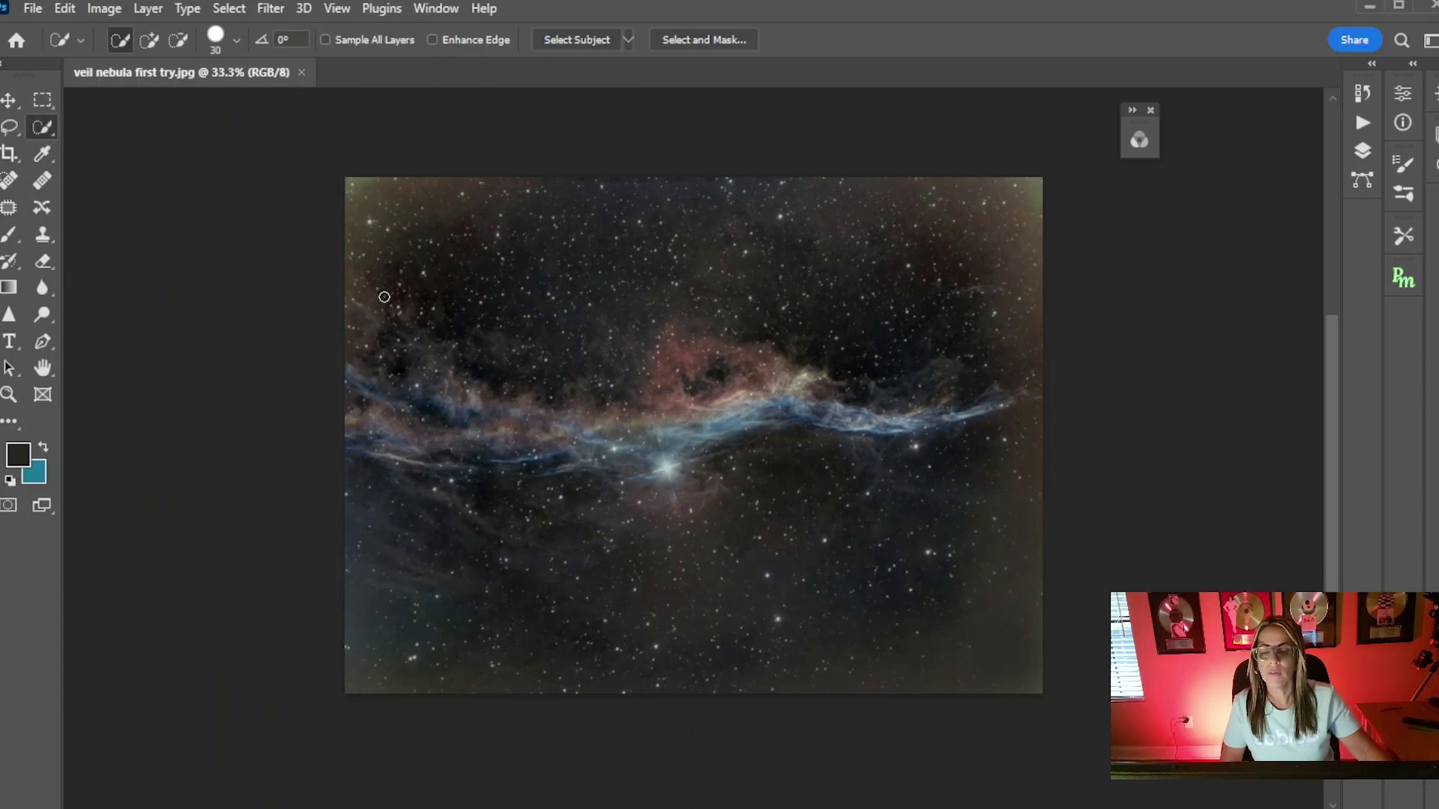
{"action": "left_click_drag", "start_coordinate": [482, 298], "coordinate": [546, 324]}
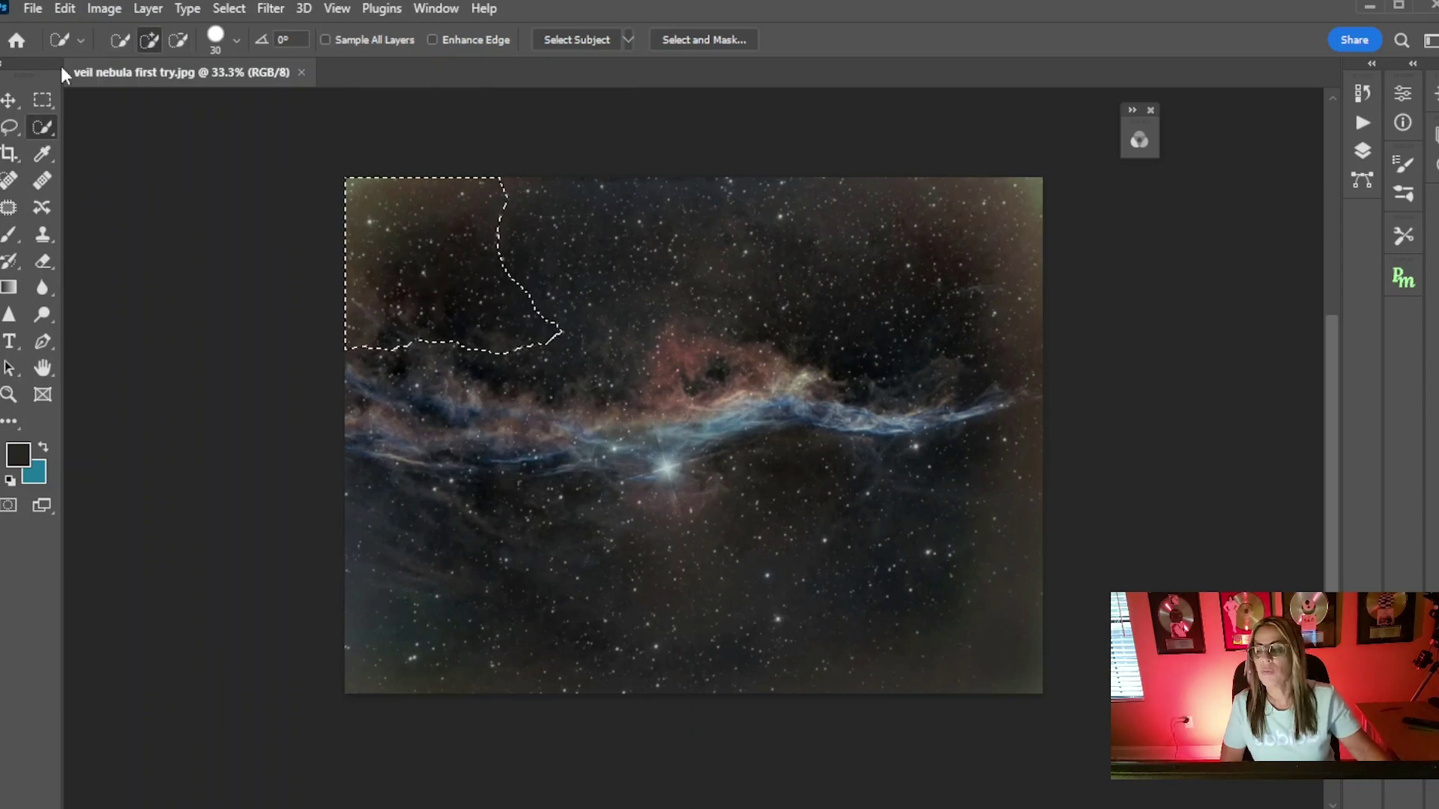
- Draw a freehand Lasso outline around the nebula band, including the lower-left wisps
{"action": "left_click", "coordinate": [38, 101]}
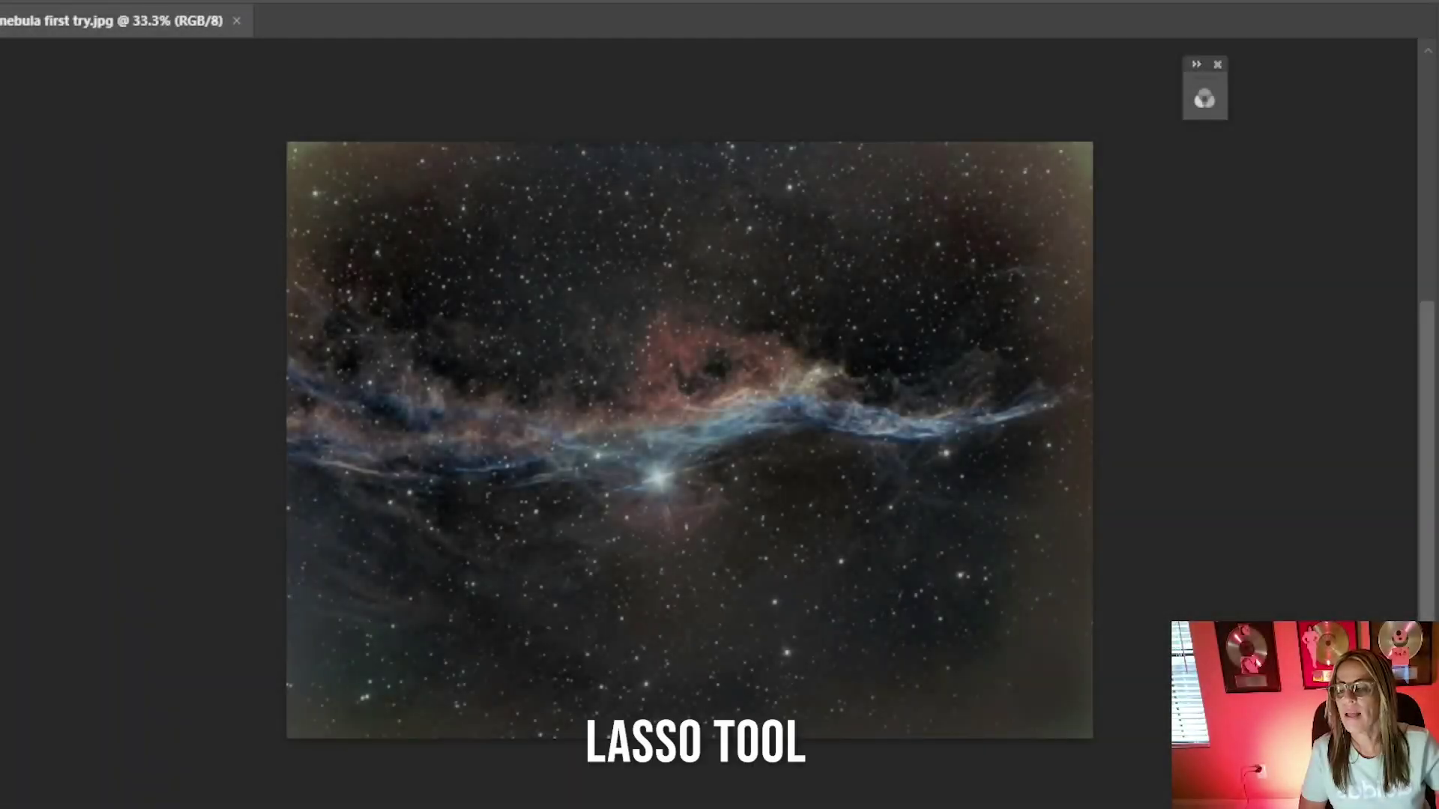
{"action": "mouse_move", "coordinate": [311, 275]}
{"action": "left_mouse_down"}
{"action": "mouse_move", "coordinate": [389, 273]}
{"action": "mouse_move", "coordinate": [574, 332]}
{"action": "mouse_move", "coordinate": [662, 297]}
{"action": "mouse_move", "coordinate": [717, 298]}
{"action": "mouse_move", "coordinate": [830, 337]}
{"action": "left_mouse_up"}
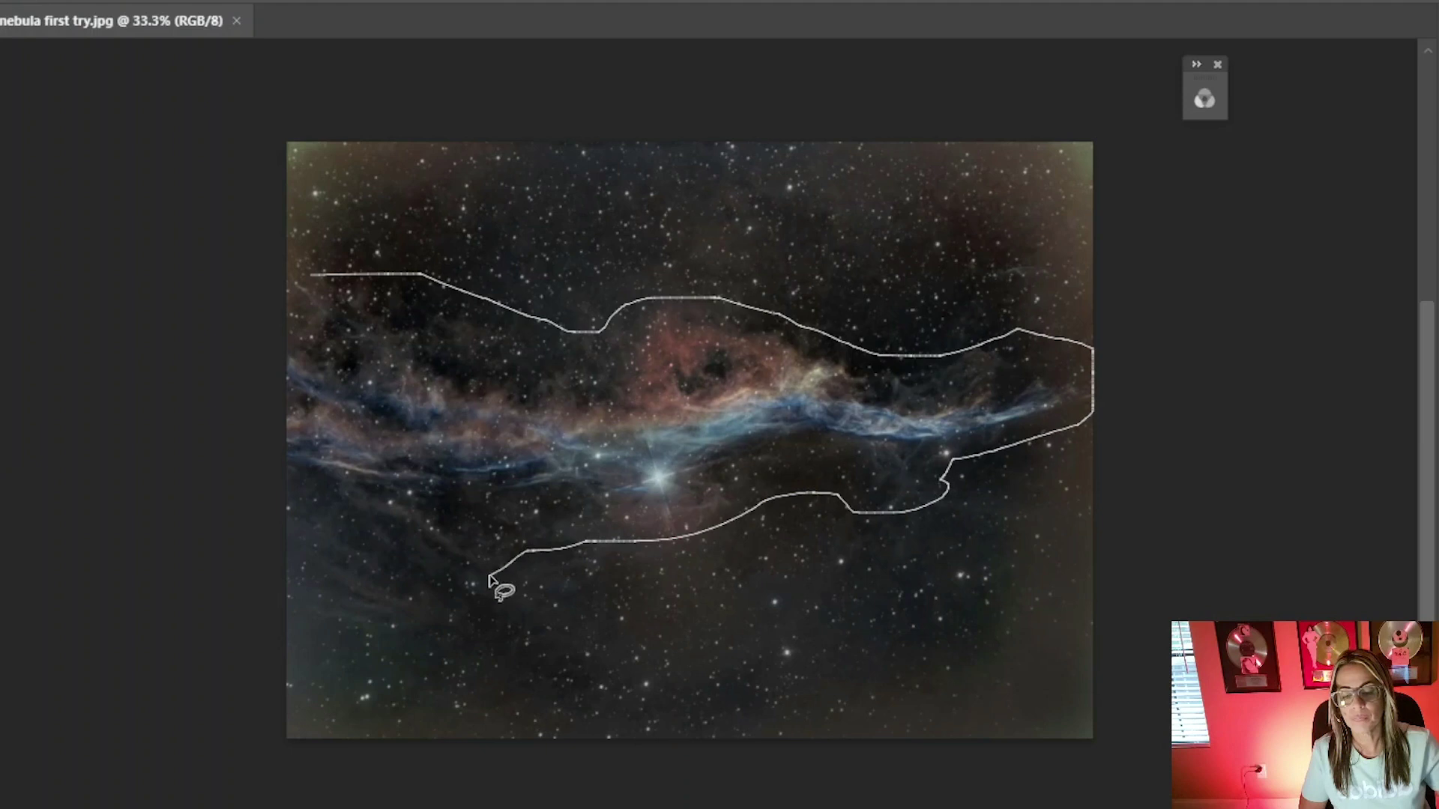
{"action": "mouse_move", "coordinate": [489, 577]}
{"action": "left_mouse_down"}
{"action": "mouse_move", "coordinate": [442, 640]}
{"action": "mouse_move", "coordinate": [369, 656]}
{"action": "left_mouse_up"}
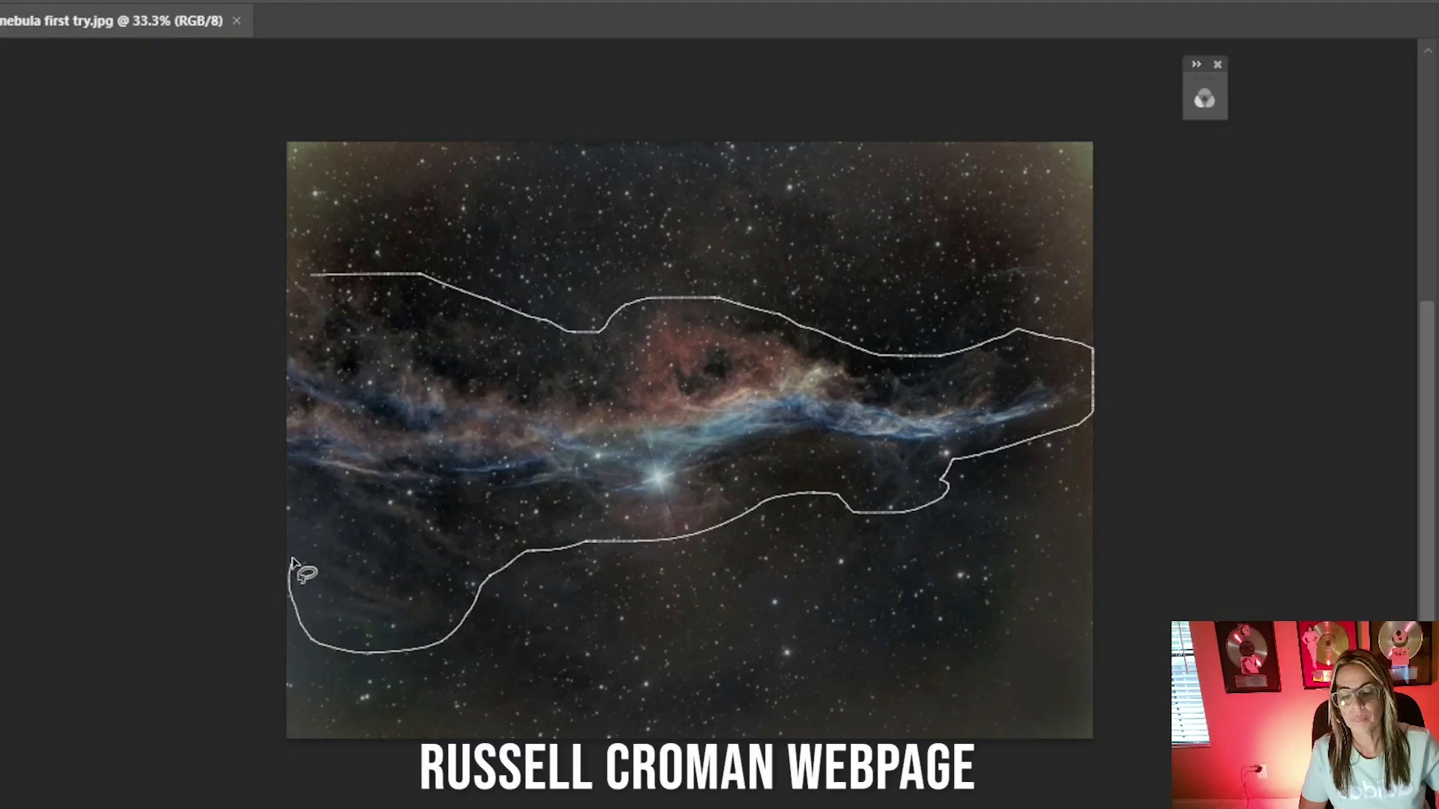
{"action": "mouse_move", "coordinate": [292, 478]}
{"action": "left_mouse_down"}
{"action": "mouse_move", "coordinate": [283, 300]}
{"action": "mouse_move", "coordinate": [300, 277]}
{"action": "left_mouse_up"}
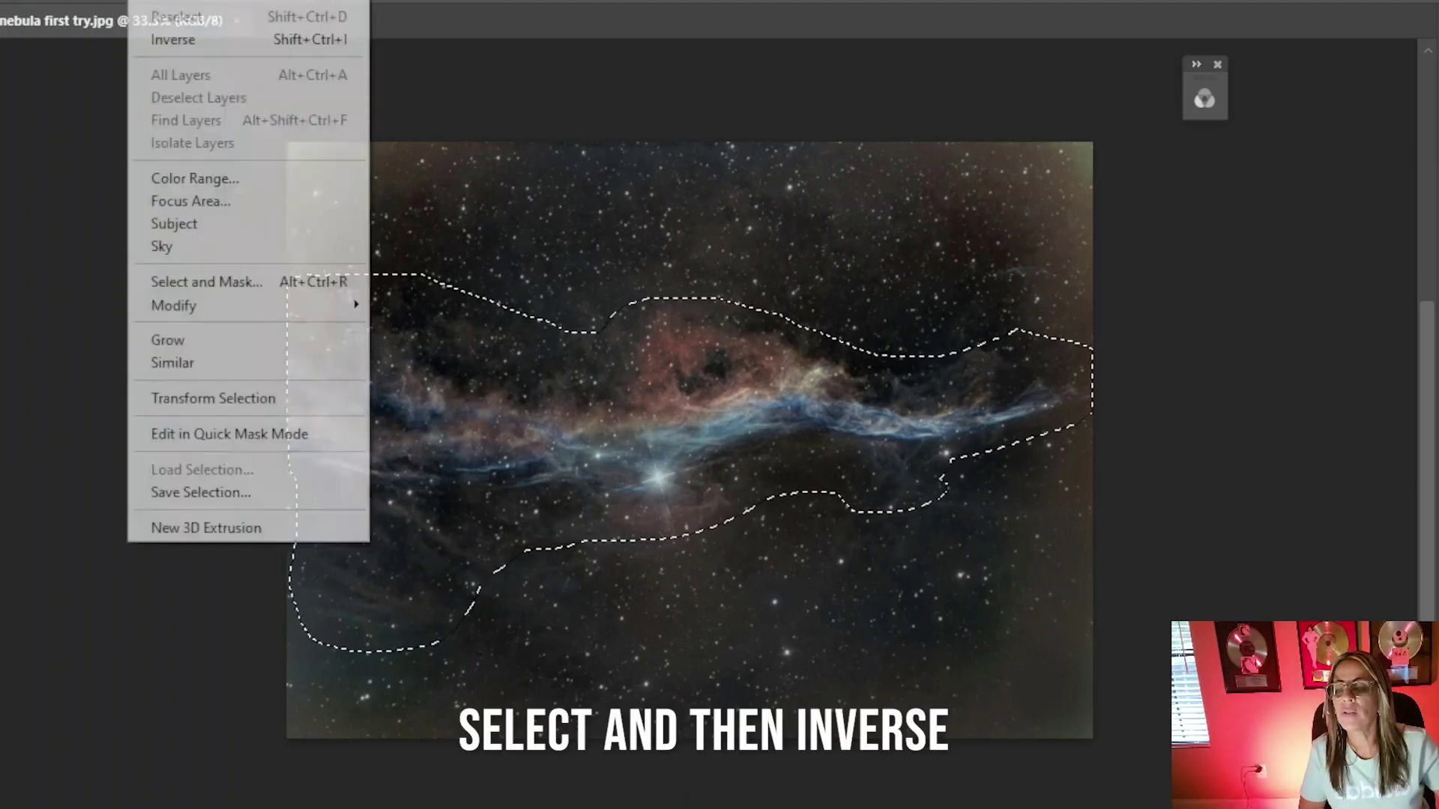
- Invert the selection and run a first GradientXTerminator pass on the background at Fine/Medium
{"action": "left_click", "coordinate": [158, 0]}
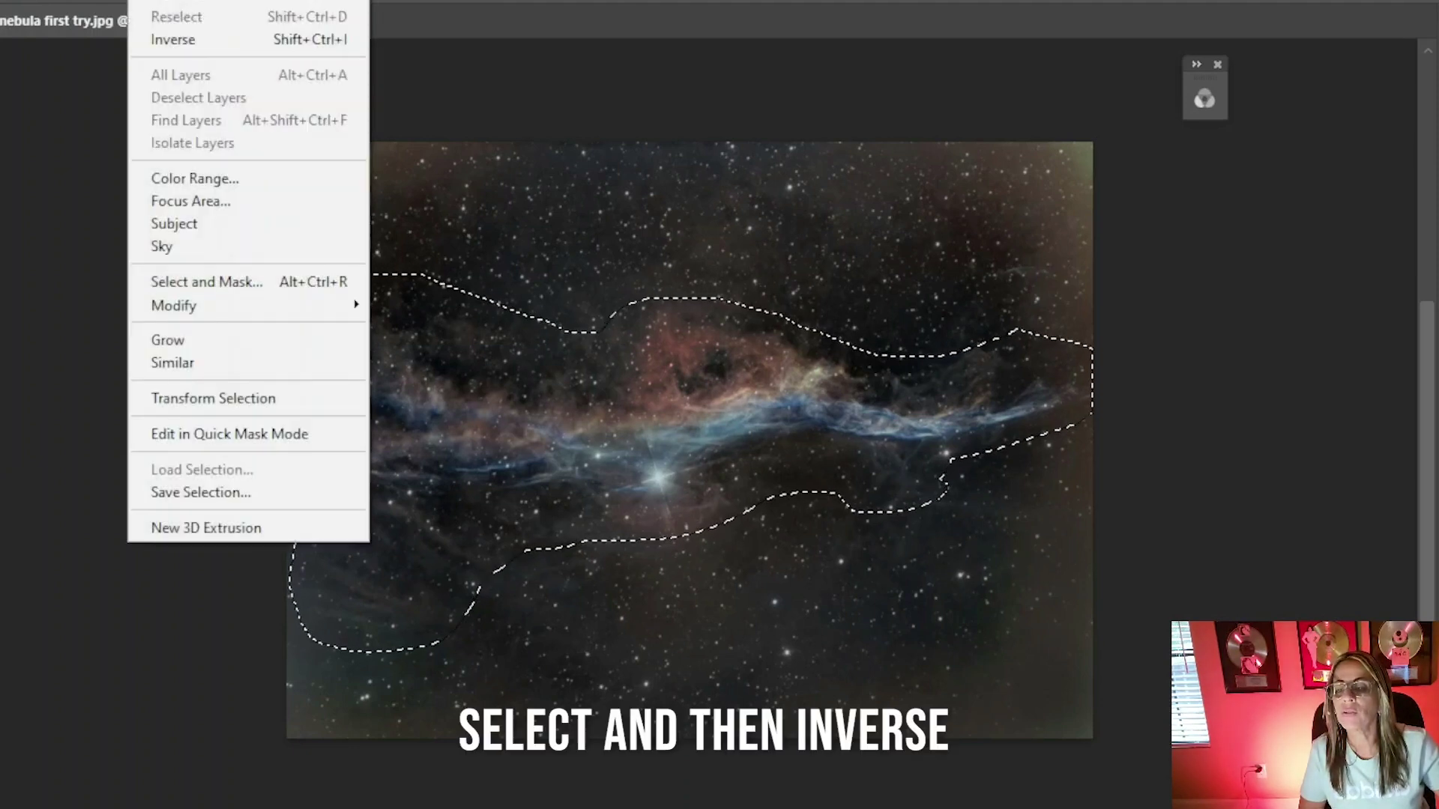
{"action": "left_click", "coordinate": [178, 45]}
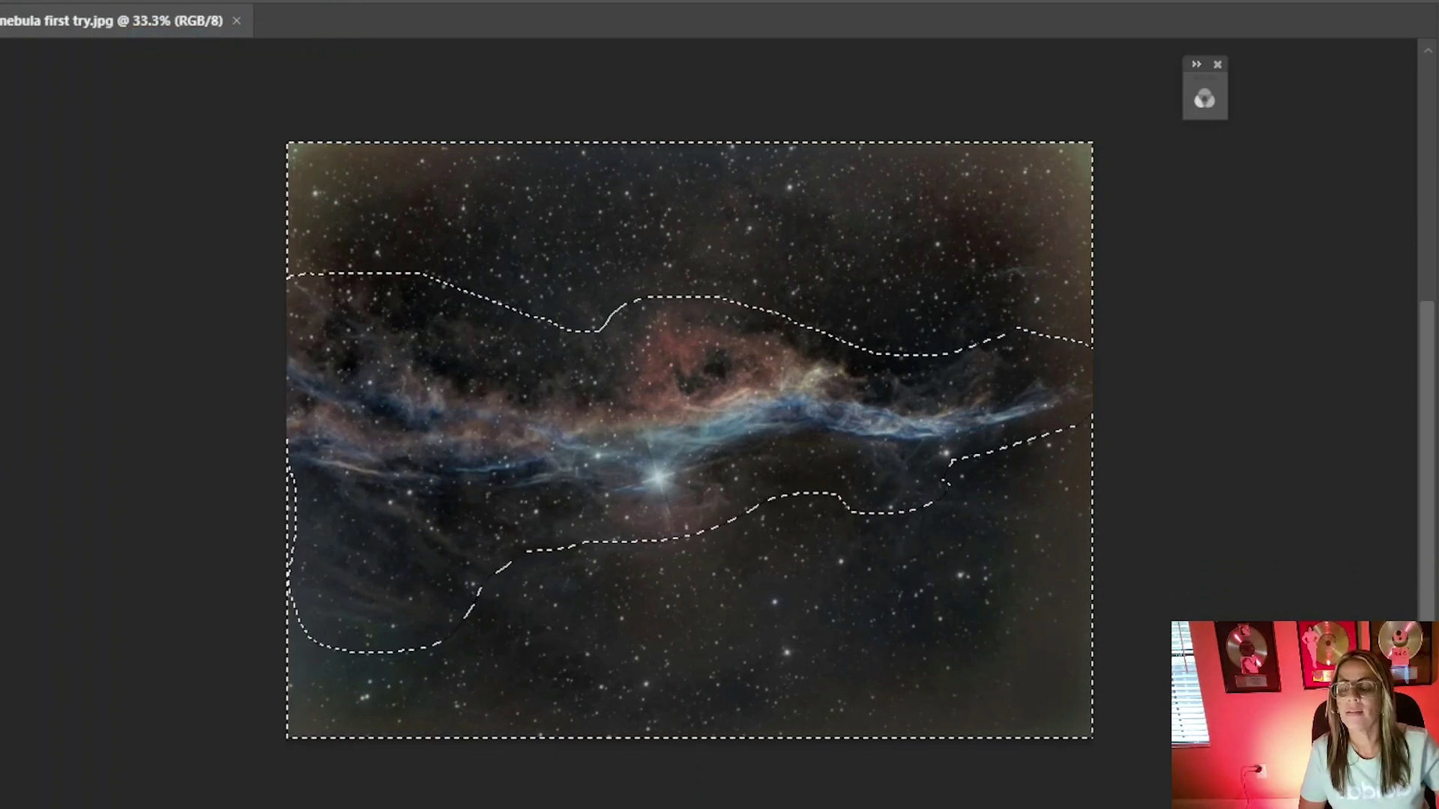
{"action": "left_click", "coordinate": [199, 0]}
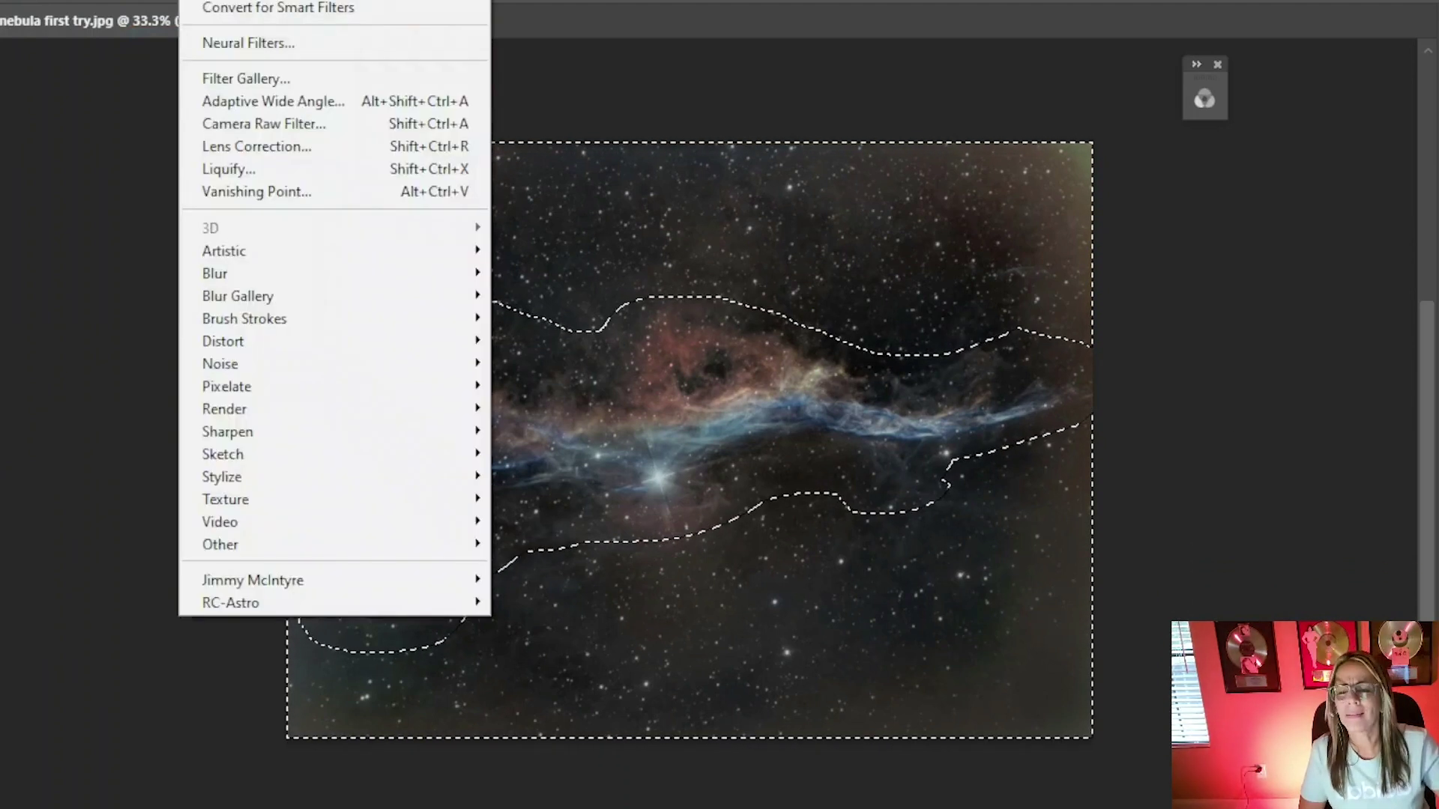
{"action": "mouse_move", "coordinate": [402, 603]}
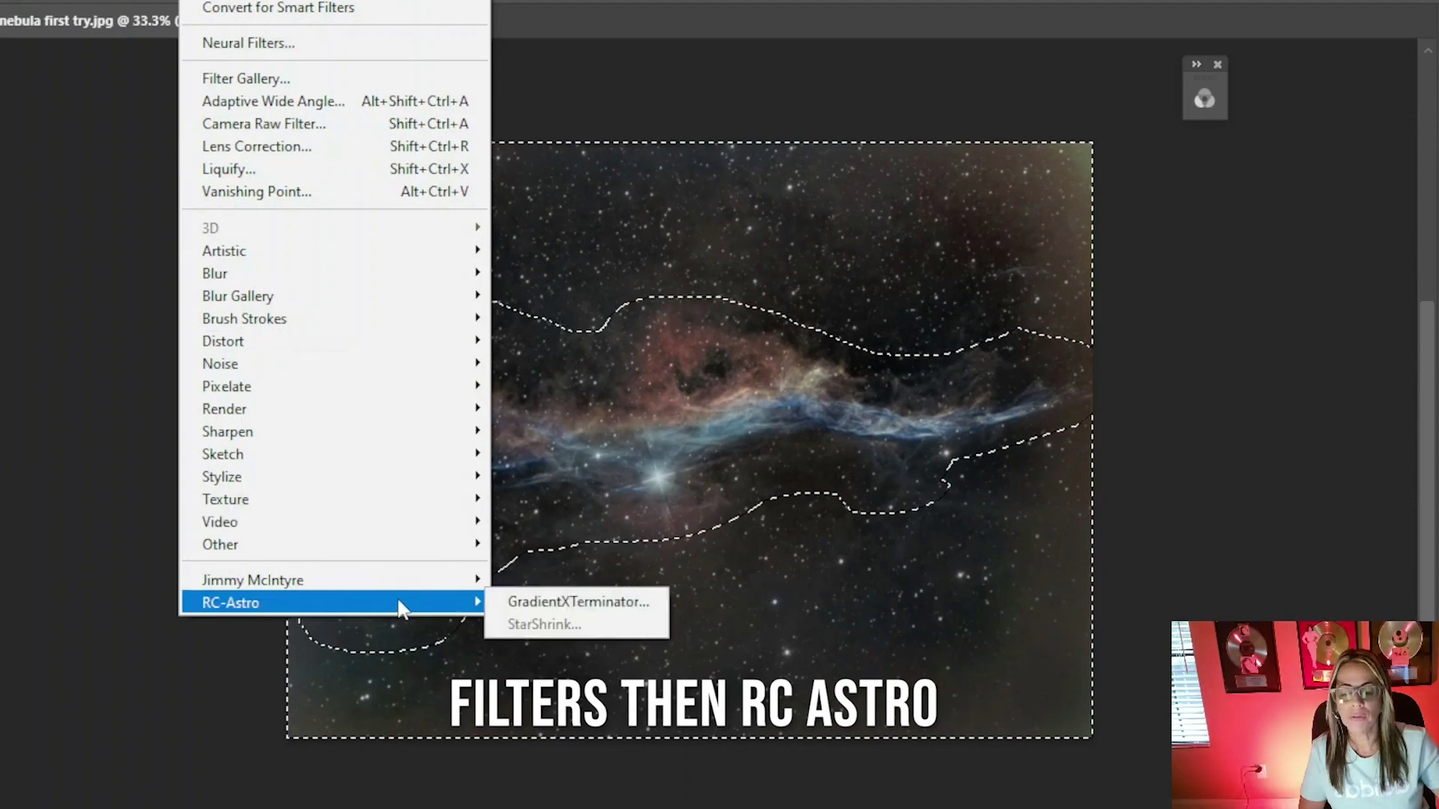
{"action": "left_click", "coordinate": [509, 602]}
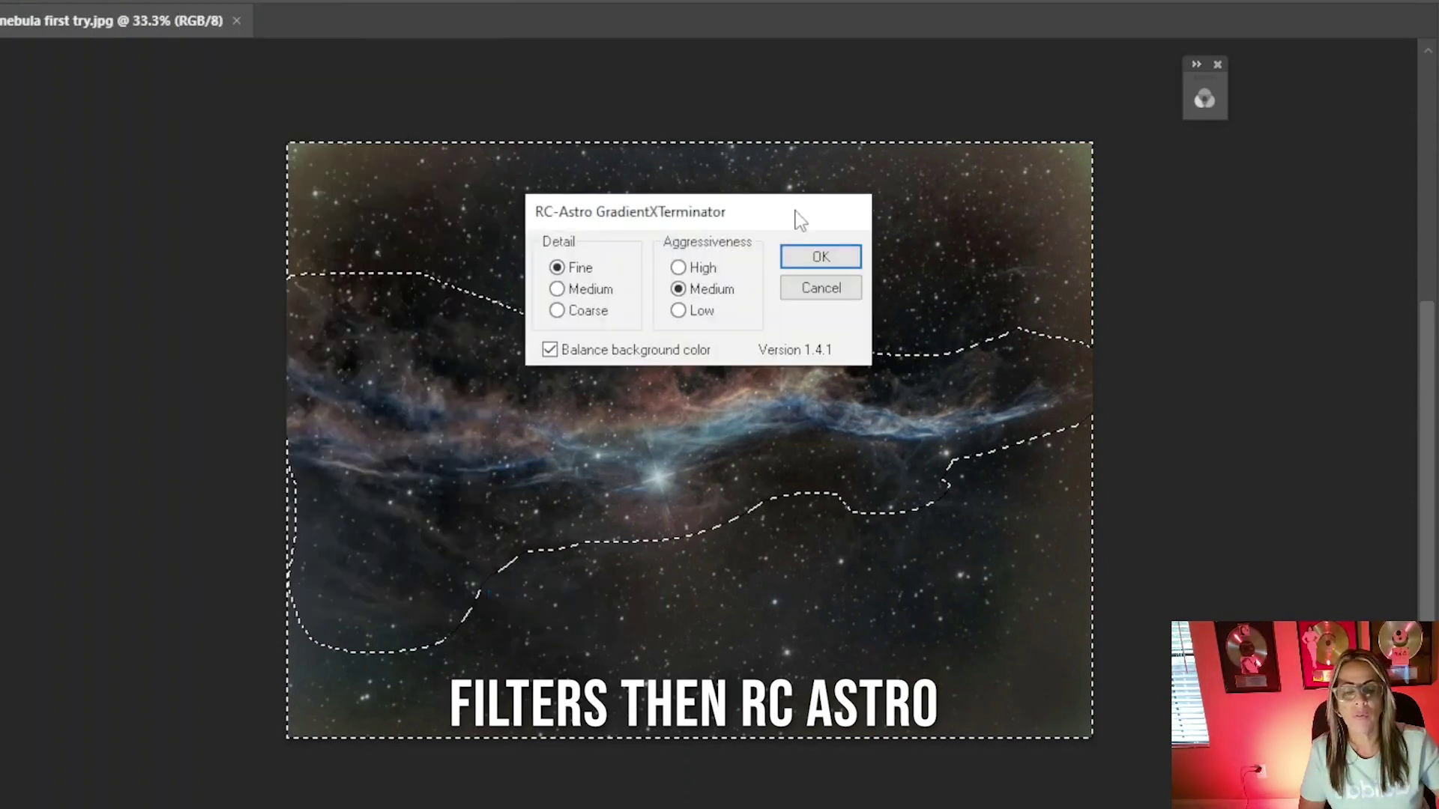
{"action": "left_click_drag", "start_coordinate": [719, 216], "coordinate": [1128, 241]}
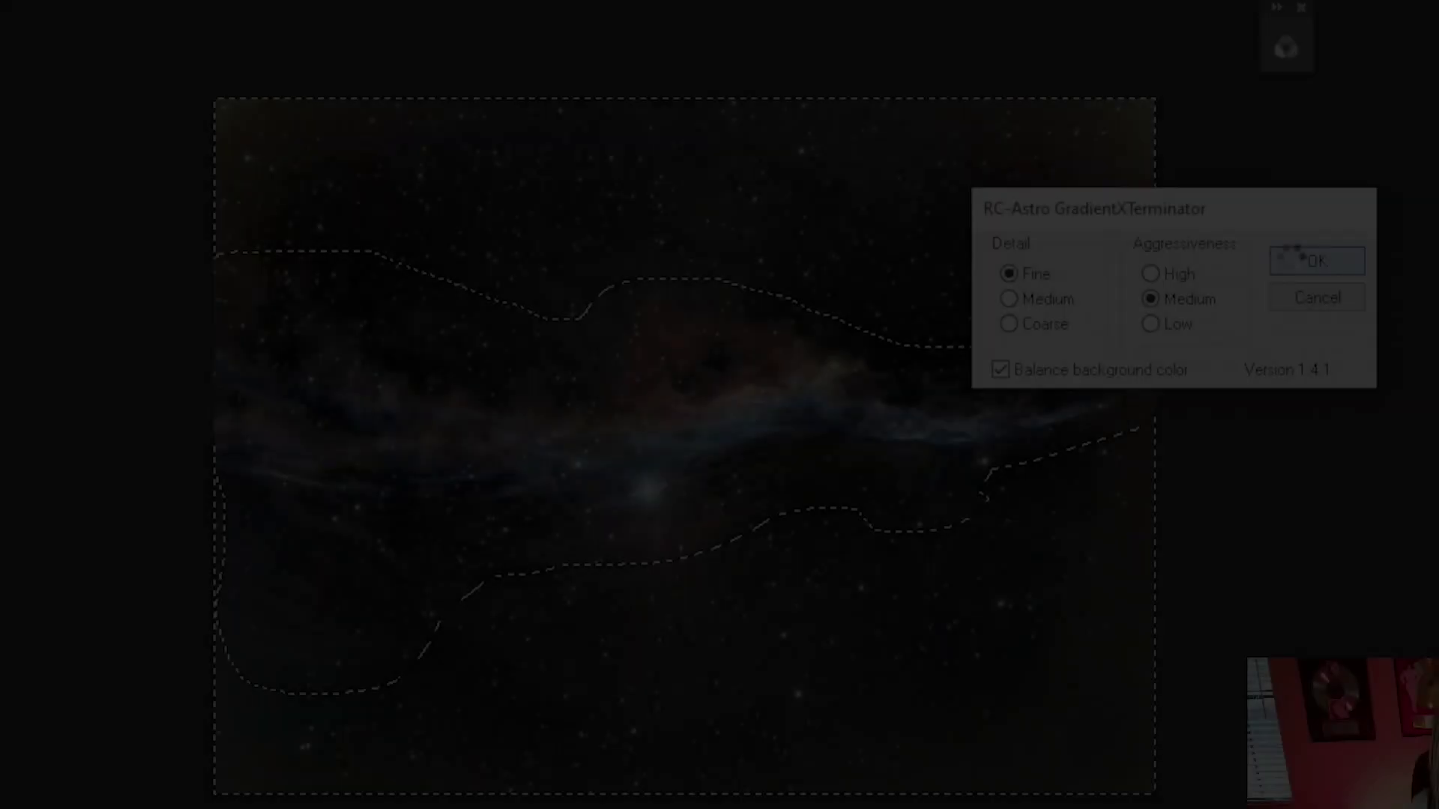
{"action": "left_click", "coordinate": [1210, 282]}
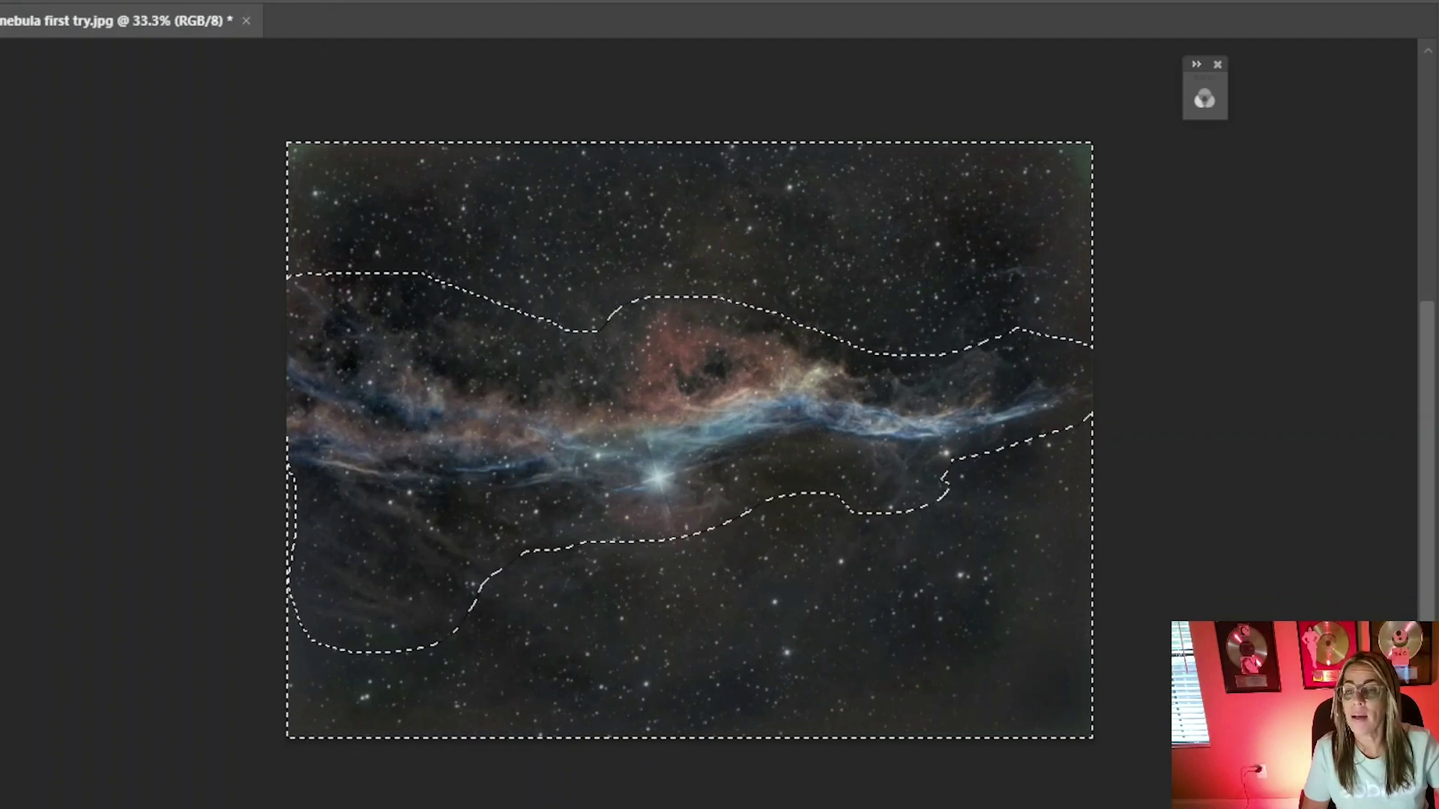
- Run a second GradientXTerminator pass at Low aggressiveness, then deselect
{"action": "key", "text": "alt+t"}
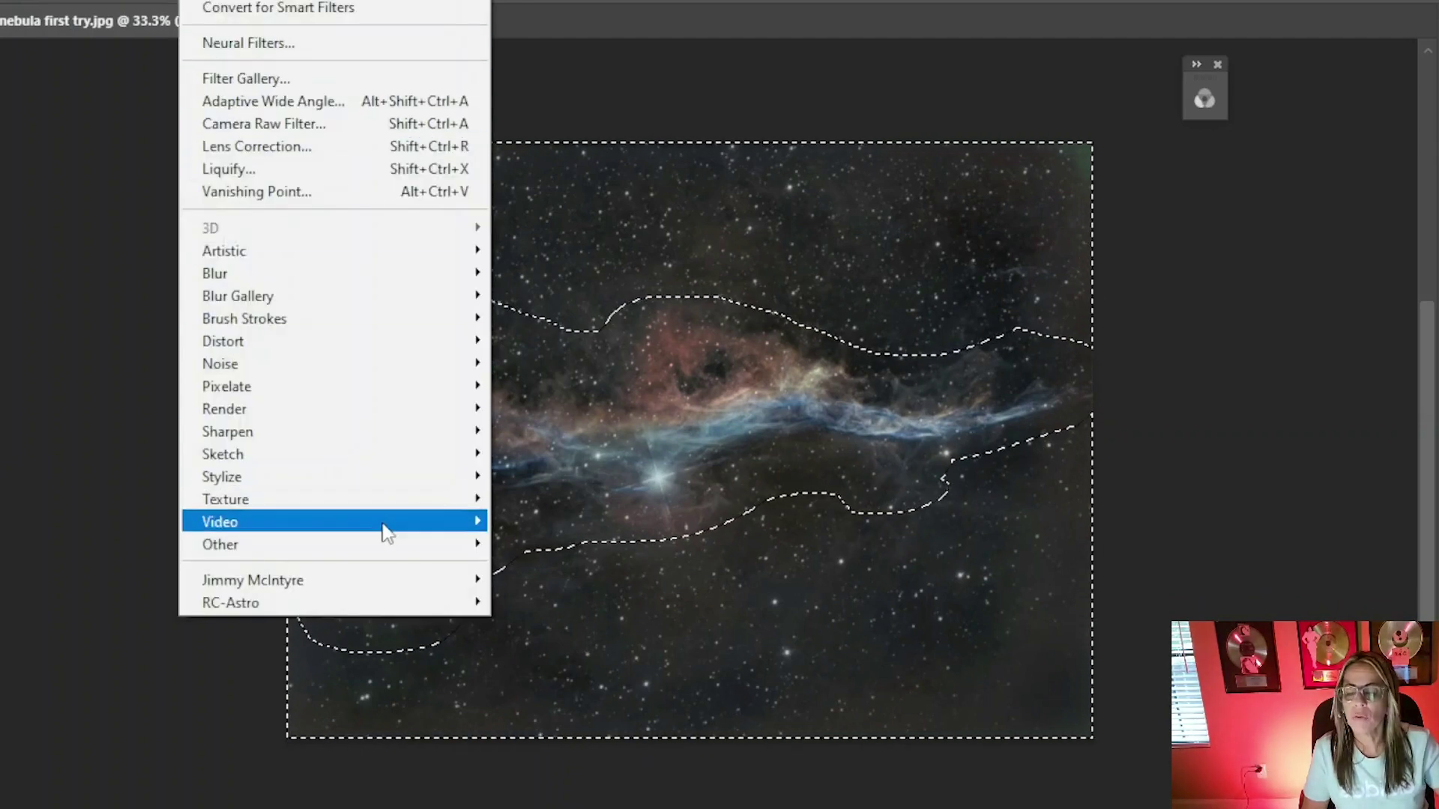
{"action": "mouse_move", "coordinate": [451, 604]}
{"action": "left_click", "coordinate": [515, 601]}
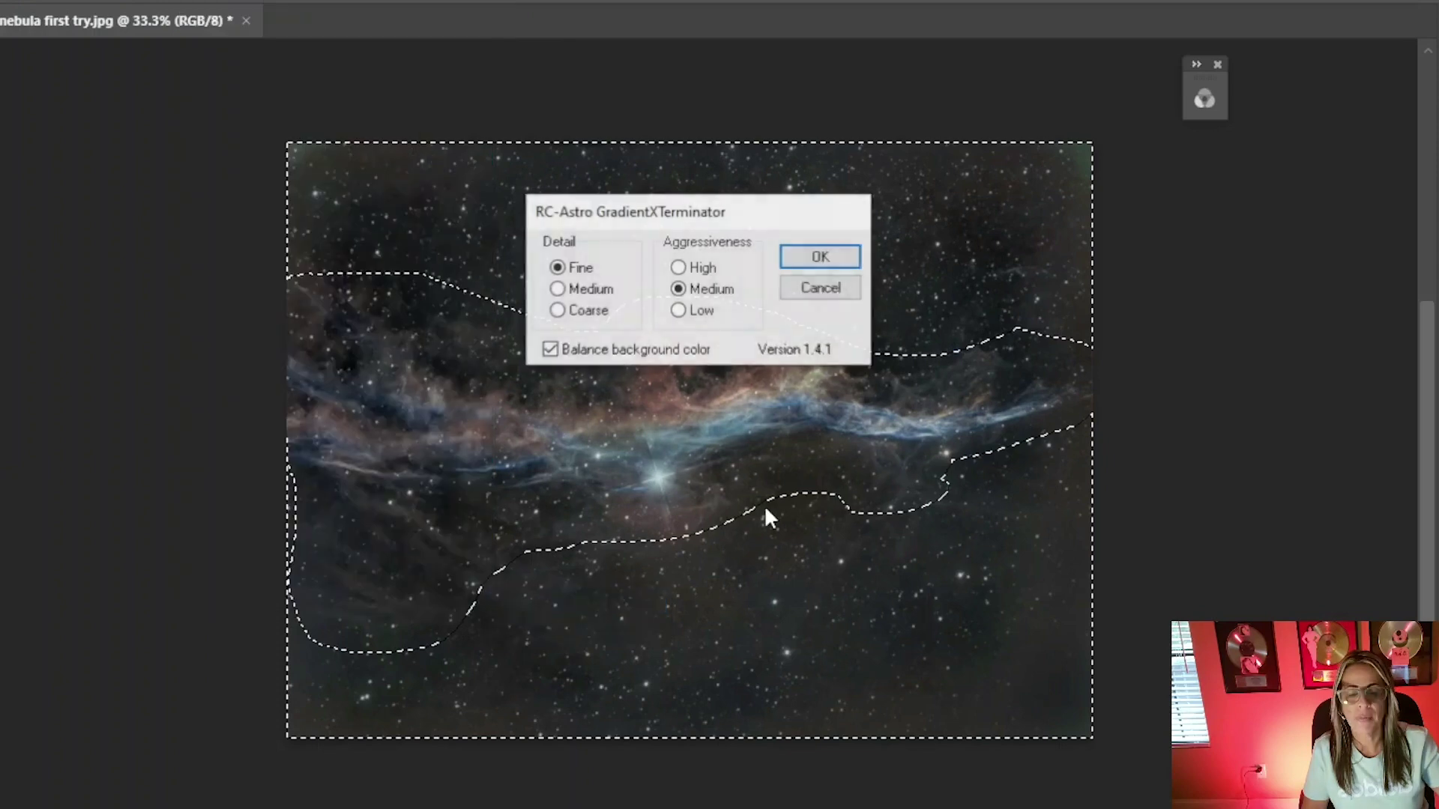
{"action": "left_click", "coordinate": [708, 317]}
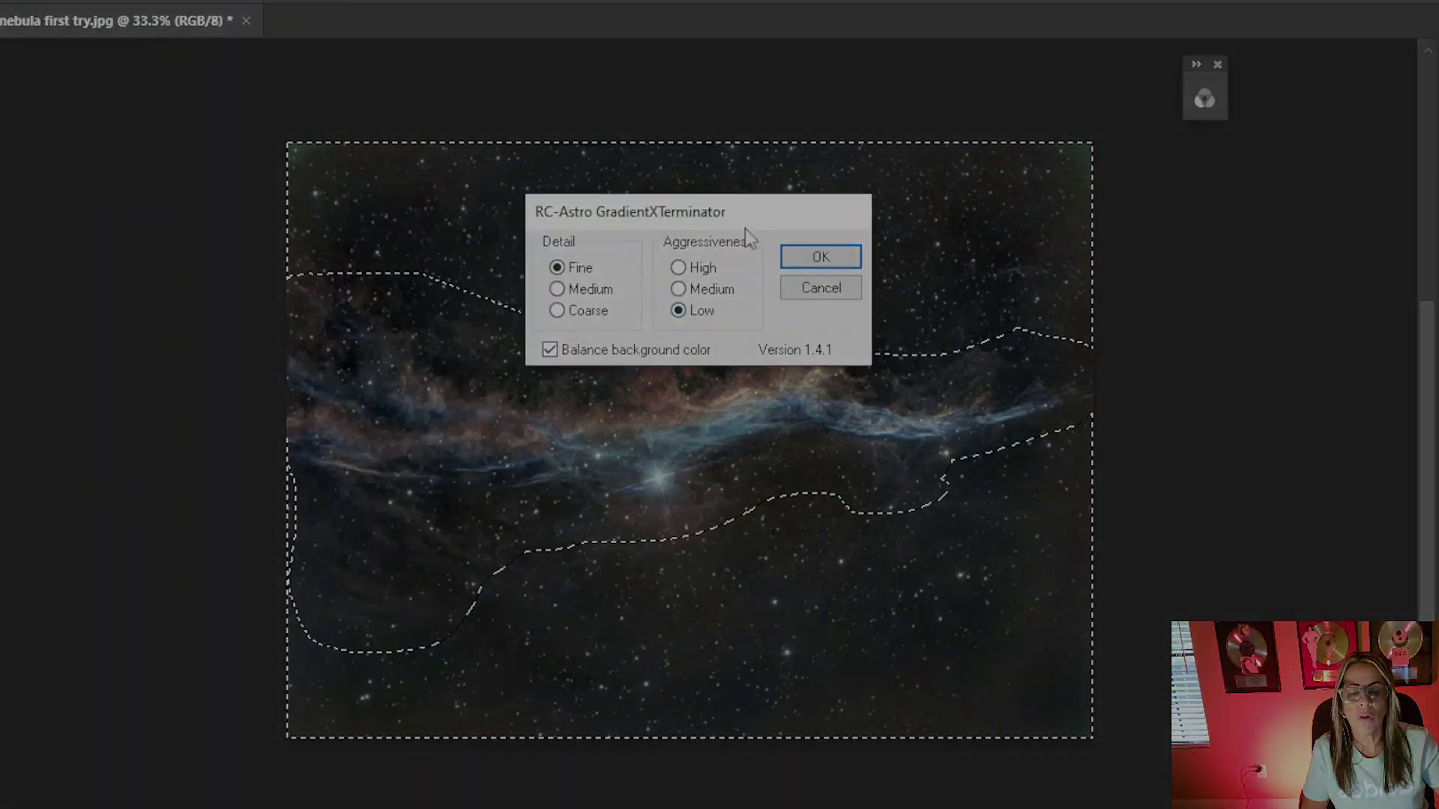
{"action": "left_click_drag", "start_coordinate": [742, 222], "coordinate": [1249, 265]}
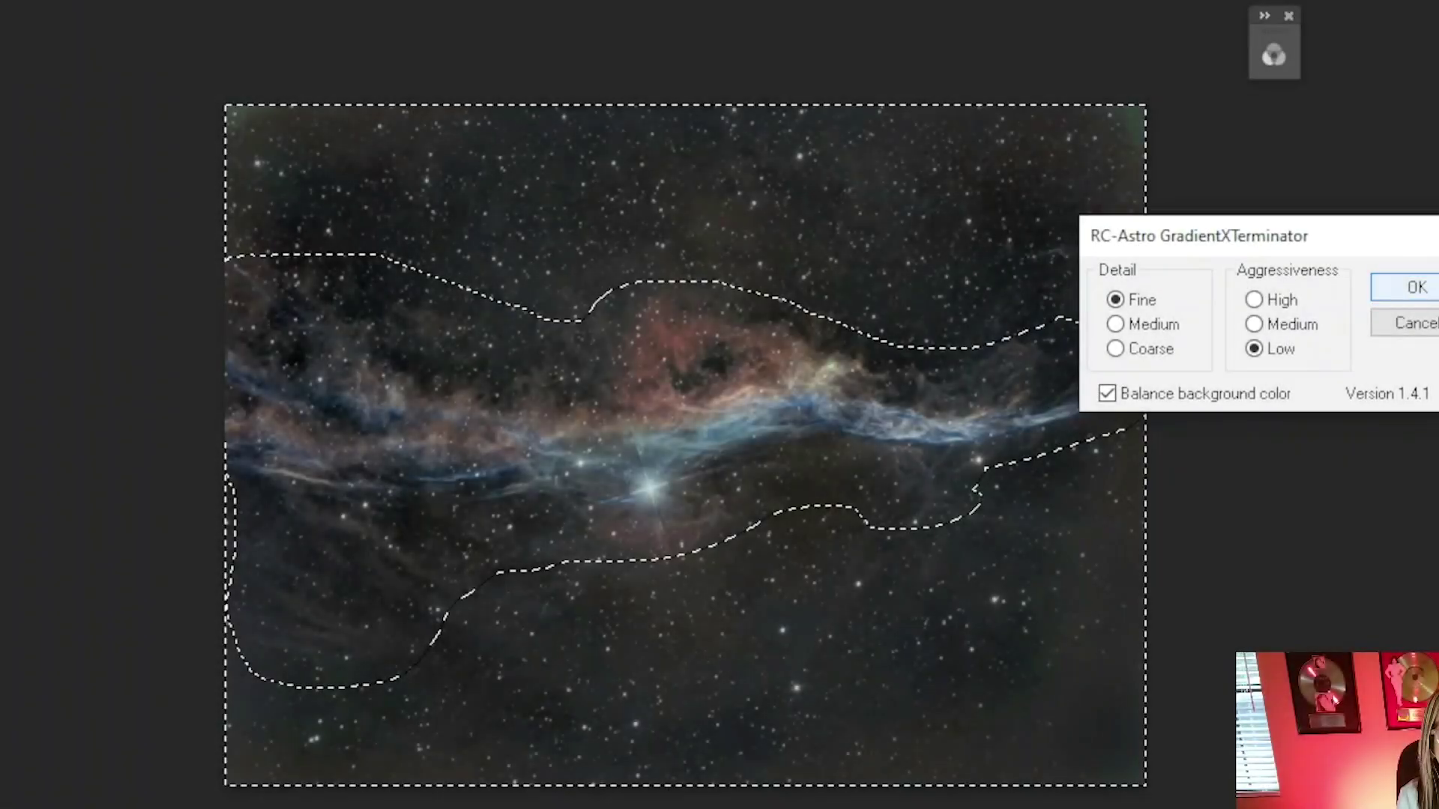
{"action": "key", "text": "Return"}
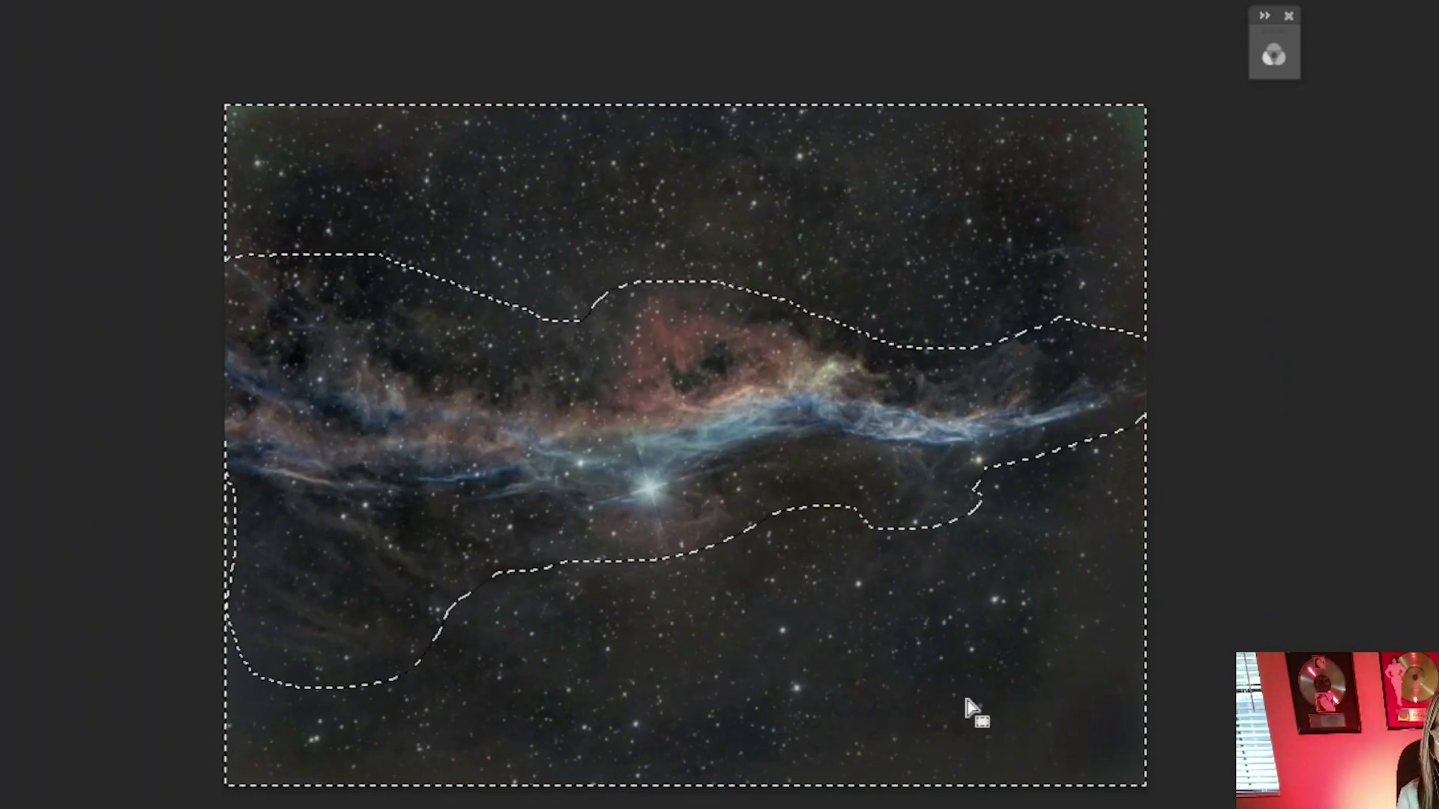
{"action": "key", "text": "ctrl+d"}
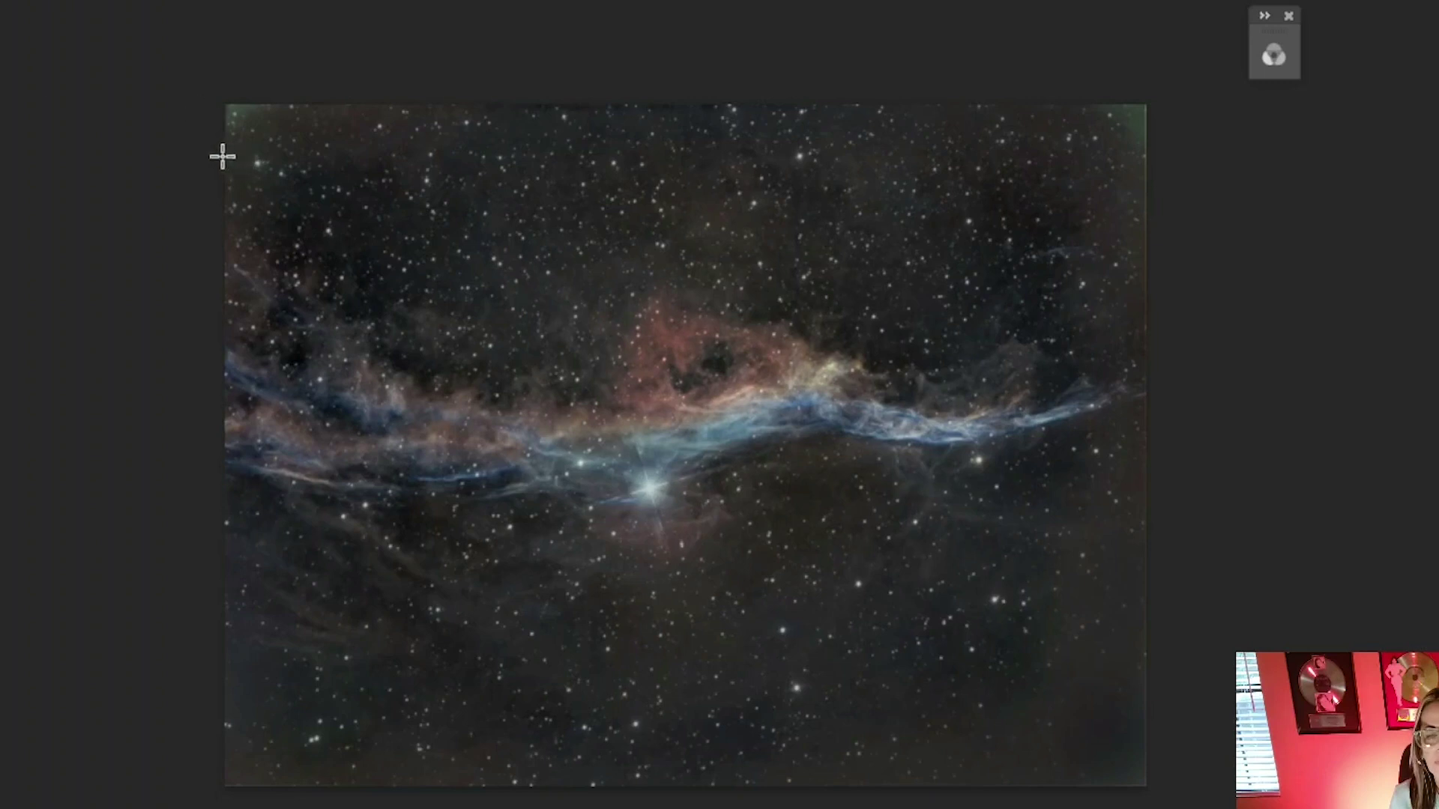
- Marquee a 1752 × 1270 px rectangle over the nebula band and nudge it slightly upward
{"action": "left_click_drag", "start_coordinate": [223, 155], "coordinate": [1147, 682]}
{"action": "left_click_drag", "start_coordinate": [845, 482], "coordinate": [842, 470]}
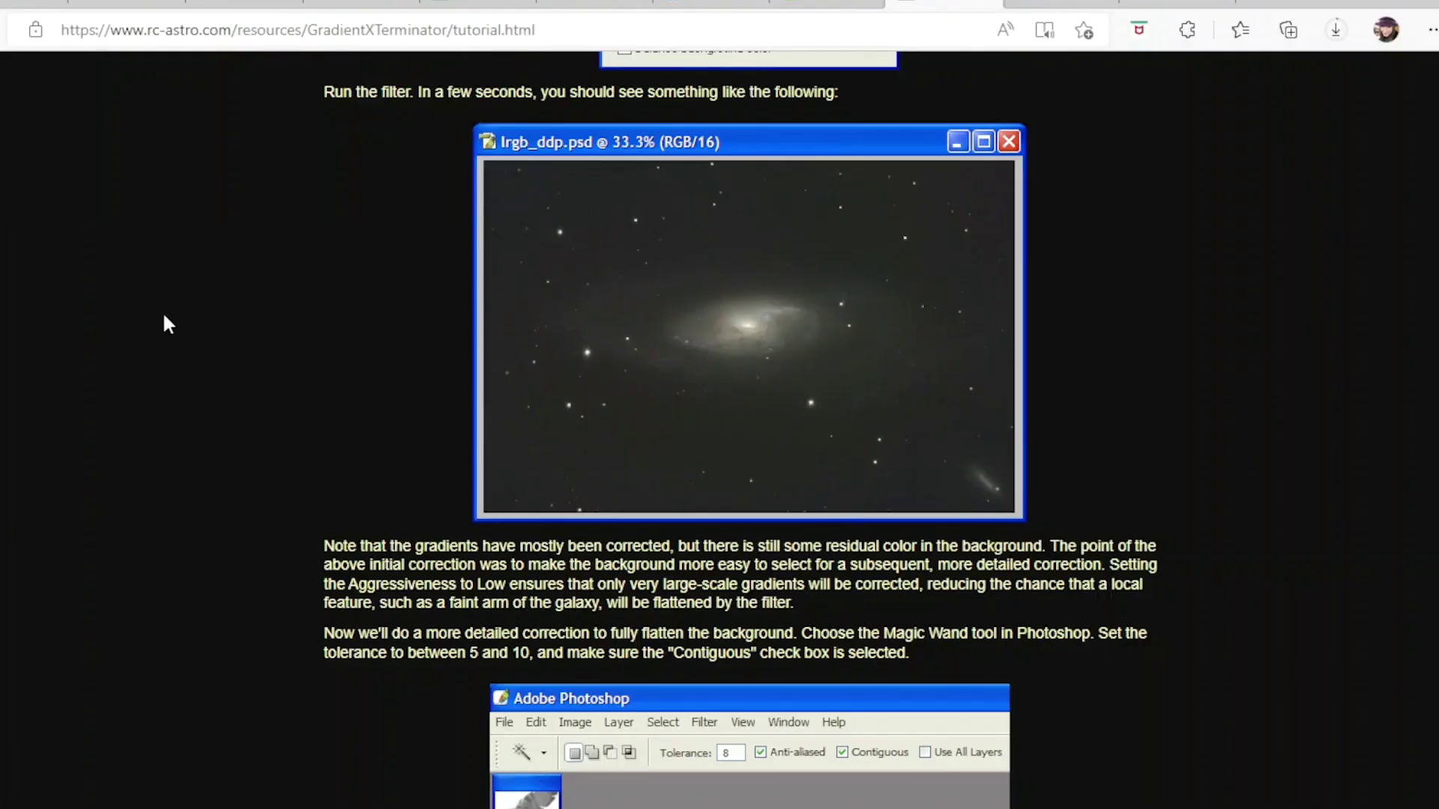
- Scroll the GradientXTerminator tutorial down to the Magic Wand selection screenshots
{"action": "scroll", "coordinate": [860, 306], "scroll_direction": "down", "scroll_amount": 3}
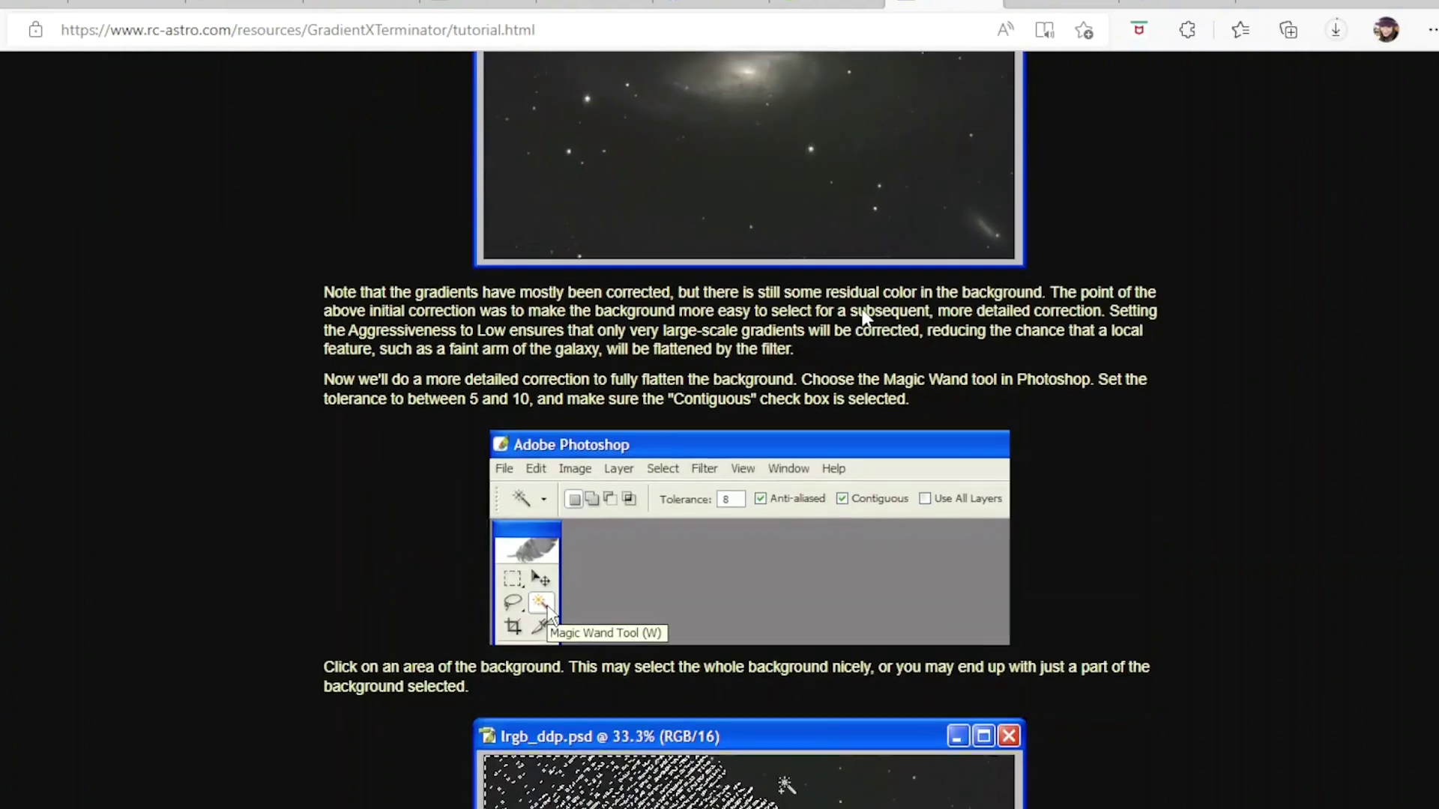
{"action": "scroll", "coordinate": [862, 311], "scroll_direction": "up", "scroll_amount": 3}
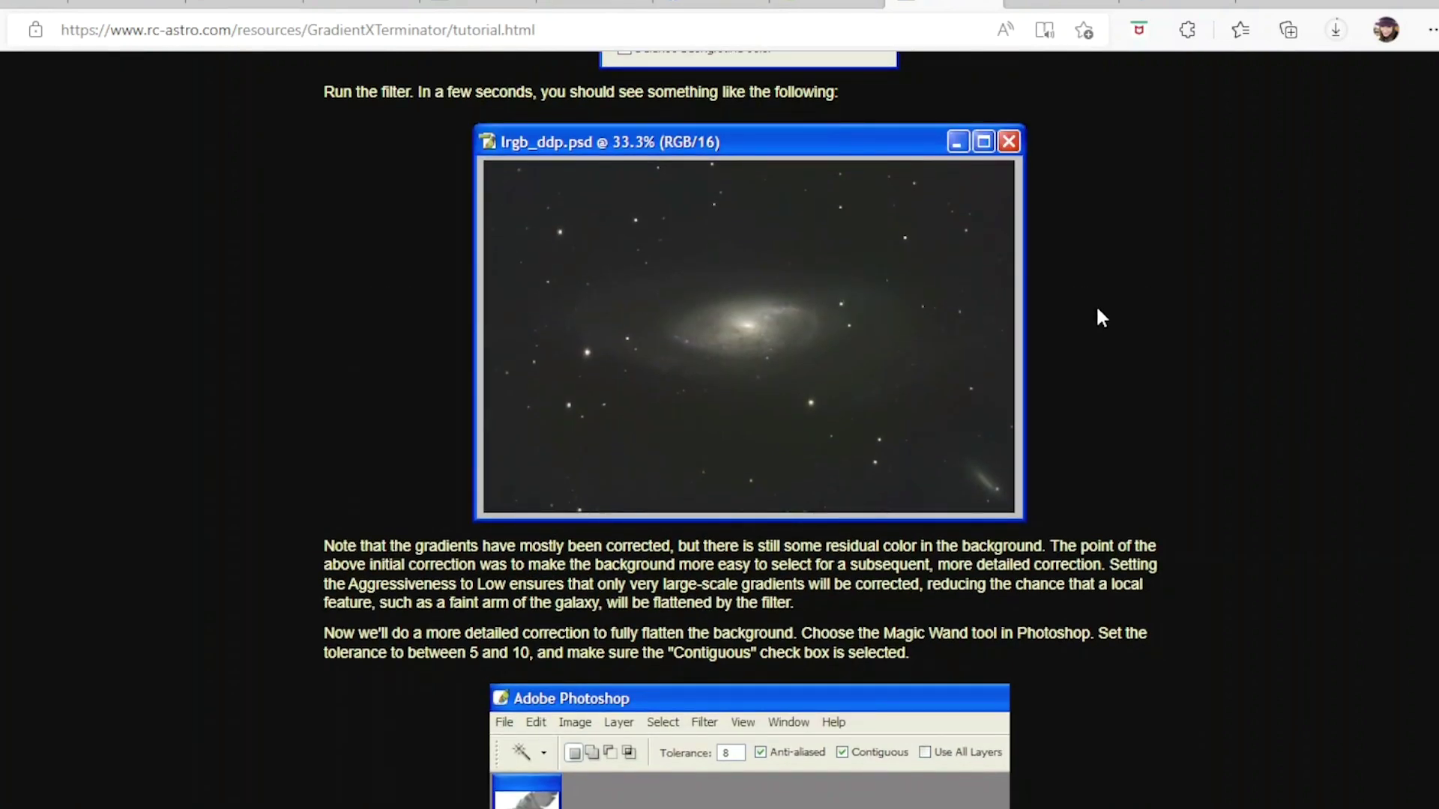
{"action": "scroll", "coordinate": [1098, 312], "scroll_direction": "up", "scroll_amount": 2}
{"action": "scroll", "coordinate": [1100, 313], "scroll_direction": "down", "scroll_amount": 2}
{"action": "scroll", "coordinate": [1101, 313], "scroll_direction": "up", "scroll_amount": 3}
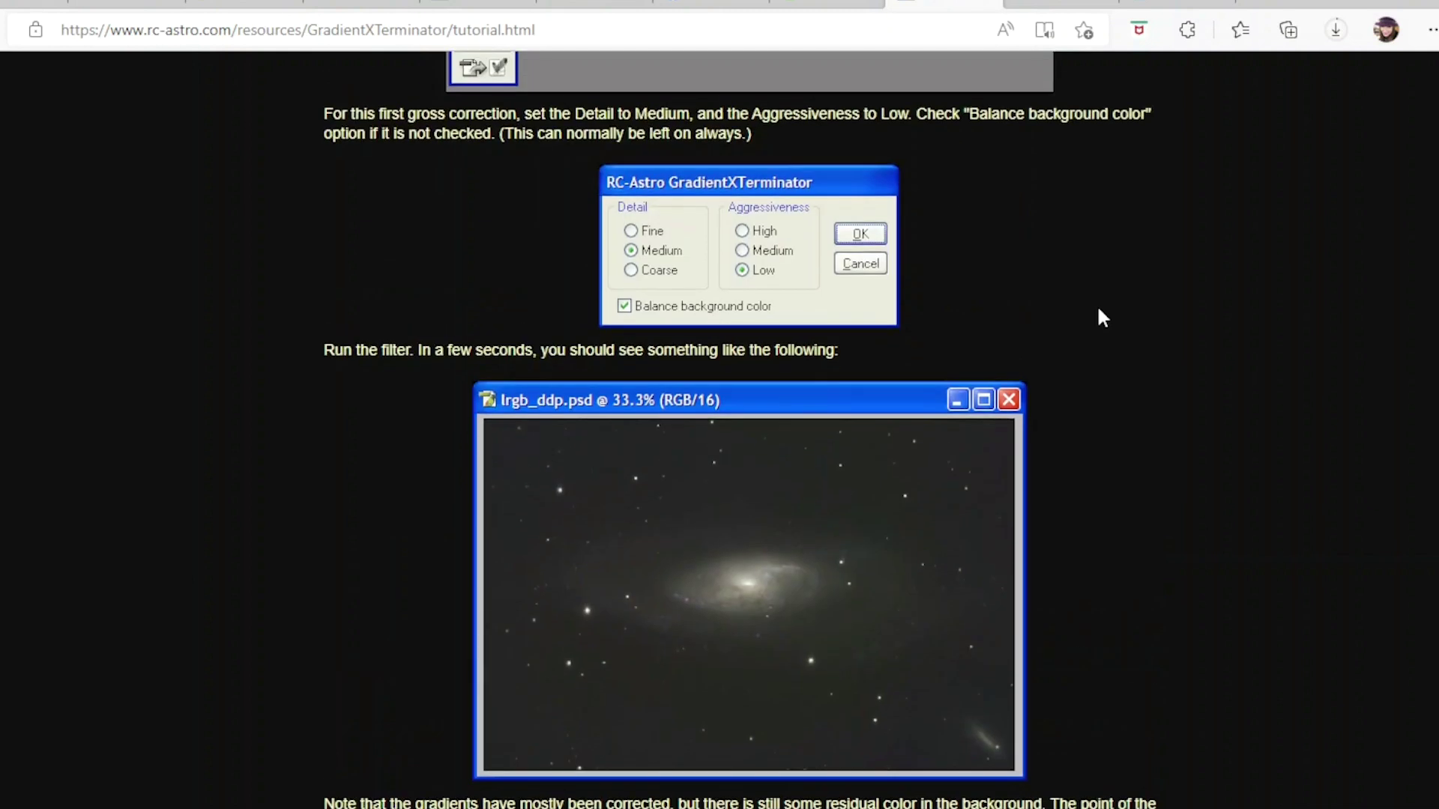
{"action": "scroll", "coordinate": [1099, 313], "scroll_direction": "up", "scroll_amount": 8}
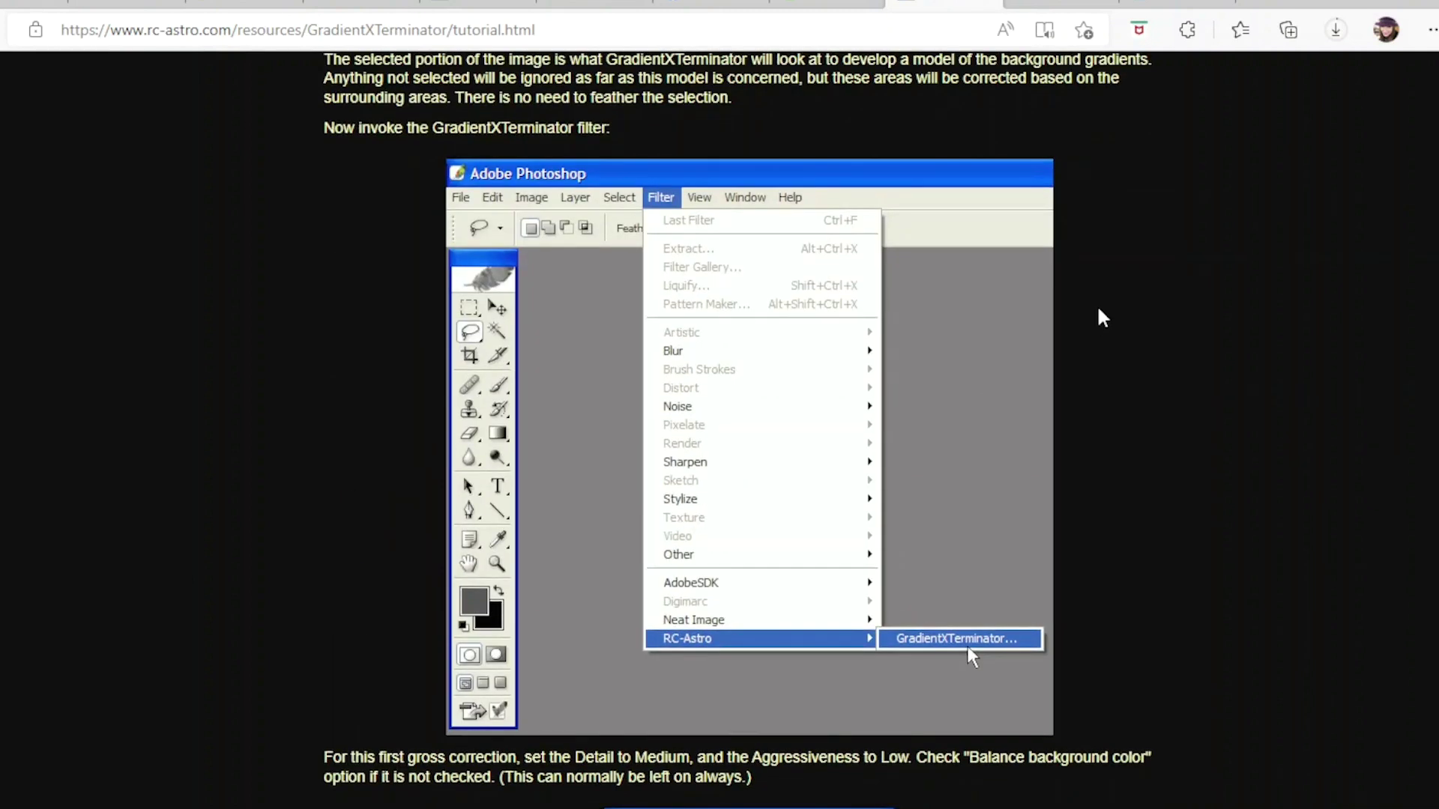
{"action": "scroll", "coordinate": [1099, 313], "scroll_direction": "down", "scroll_amount": 8}
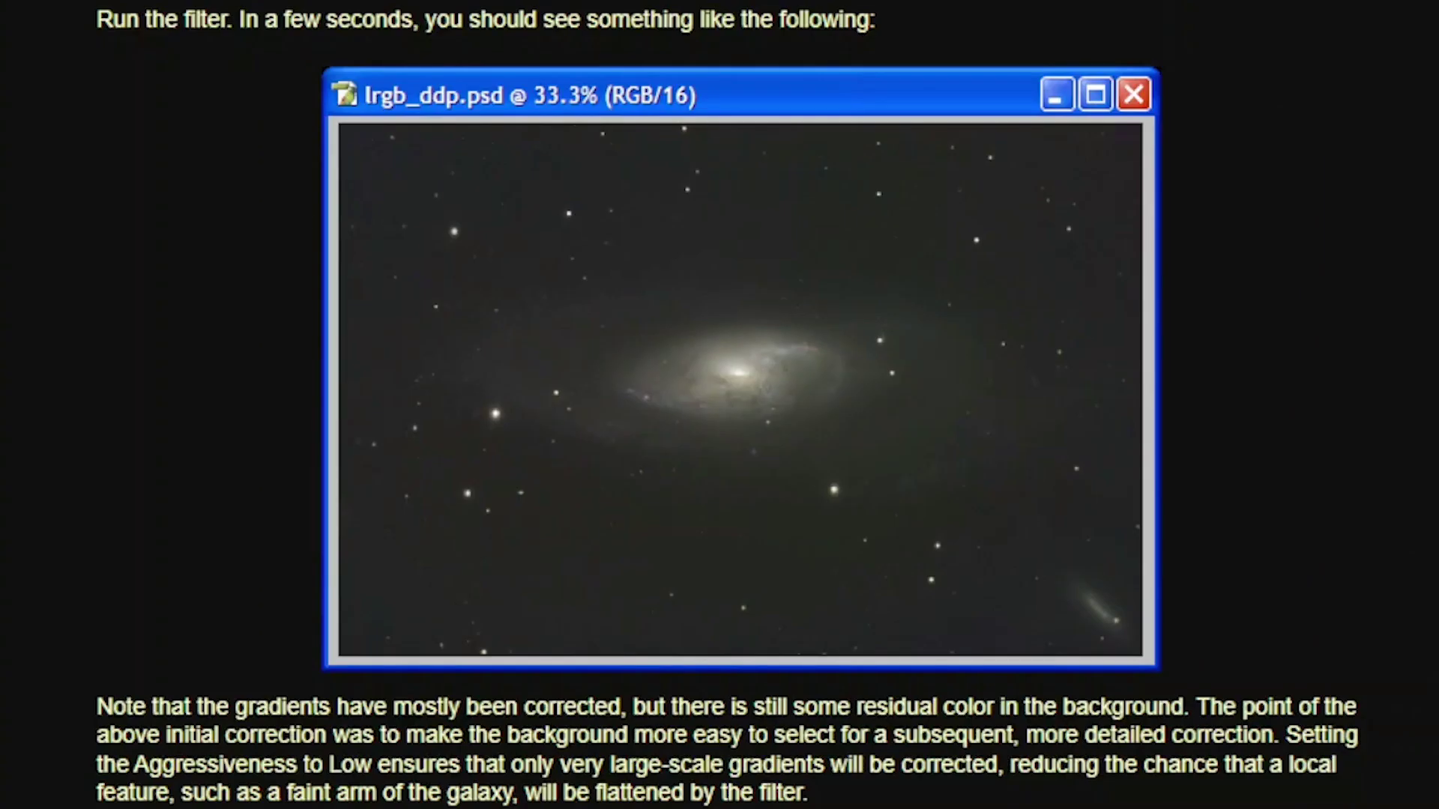
{"action": "scroll", "coordinate": [1302, 497], "scroll_direction": "down", "scroll_amount": 3}
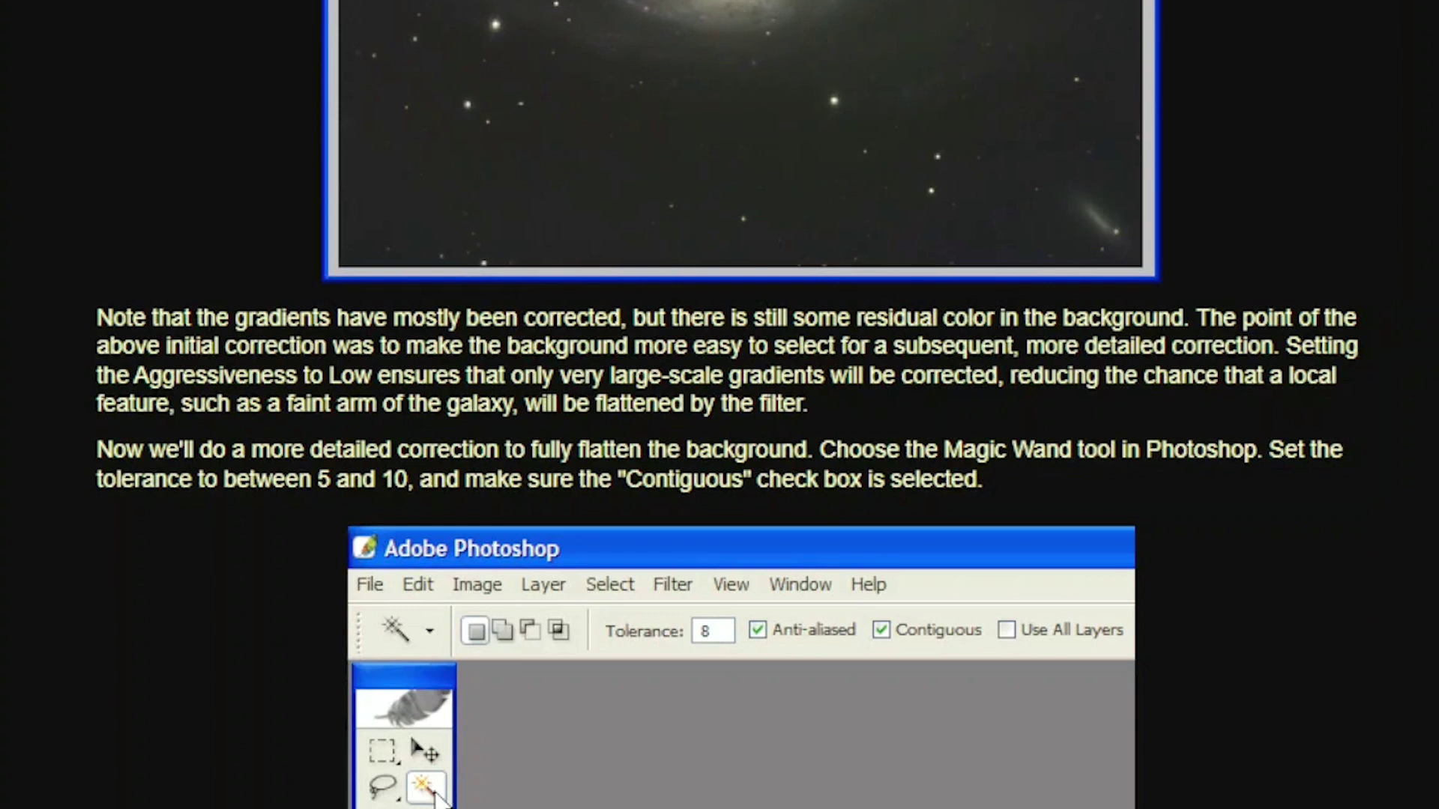
{"action": "scroll", "coordinate": [719, 524], "scroll_direction": "down", "scroll_amount": 3}
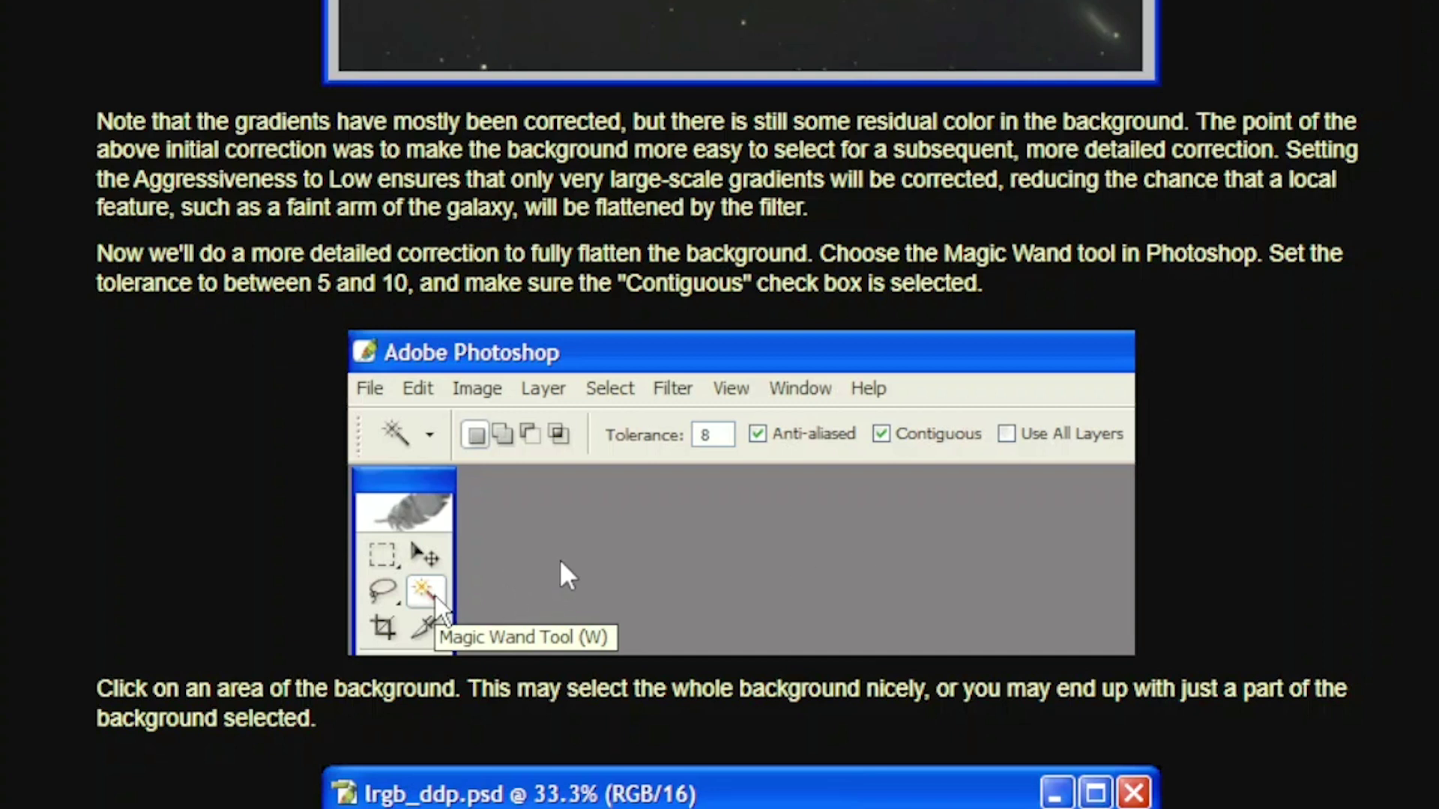
{"action": "scroll", "coordinate": [566, 573], "scroll_direction": "down", "scroll_amount": 2}
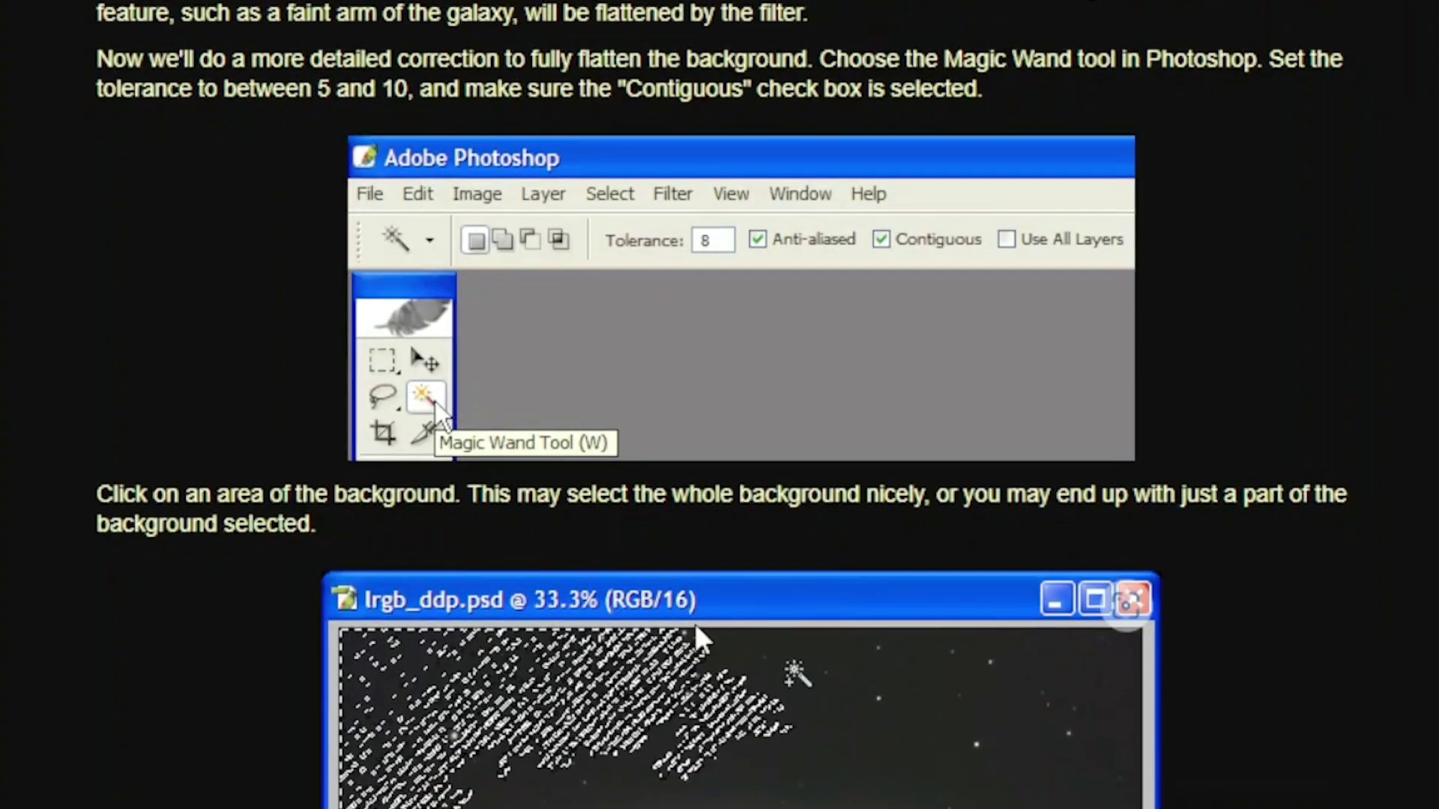
{"action": "scroll", "coordinate": [701, 641], "scroll_direction": "down", "scroll_amount": 4}
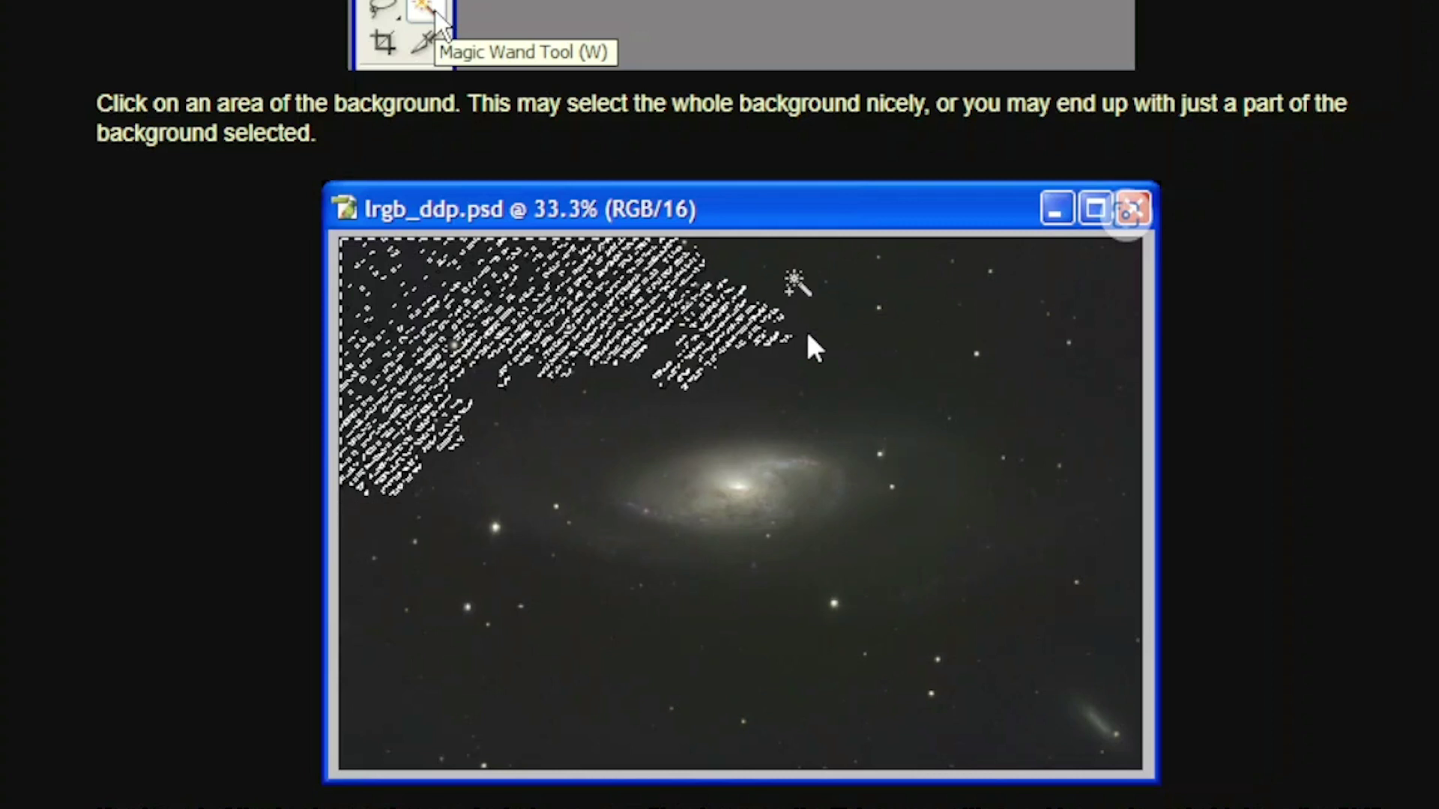
{"action": "scroll", "coordinate": [807, 328], "scroll_direction": "down", "scroll_amount": 8}
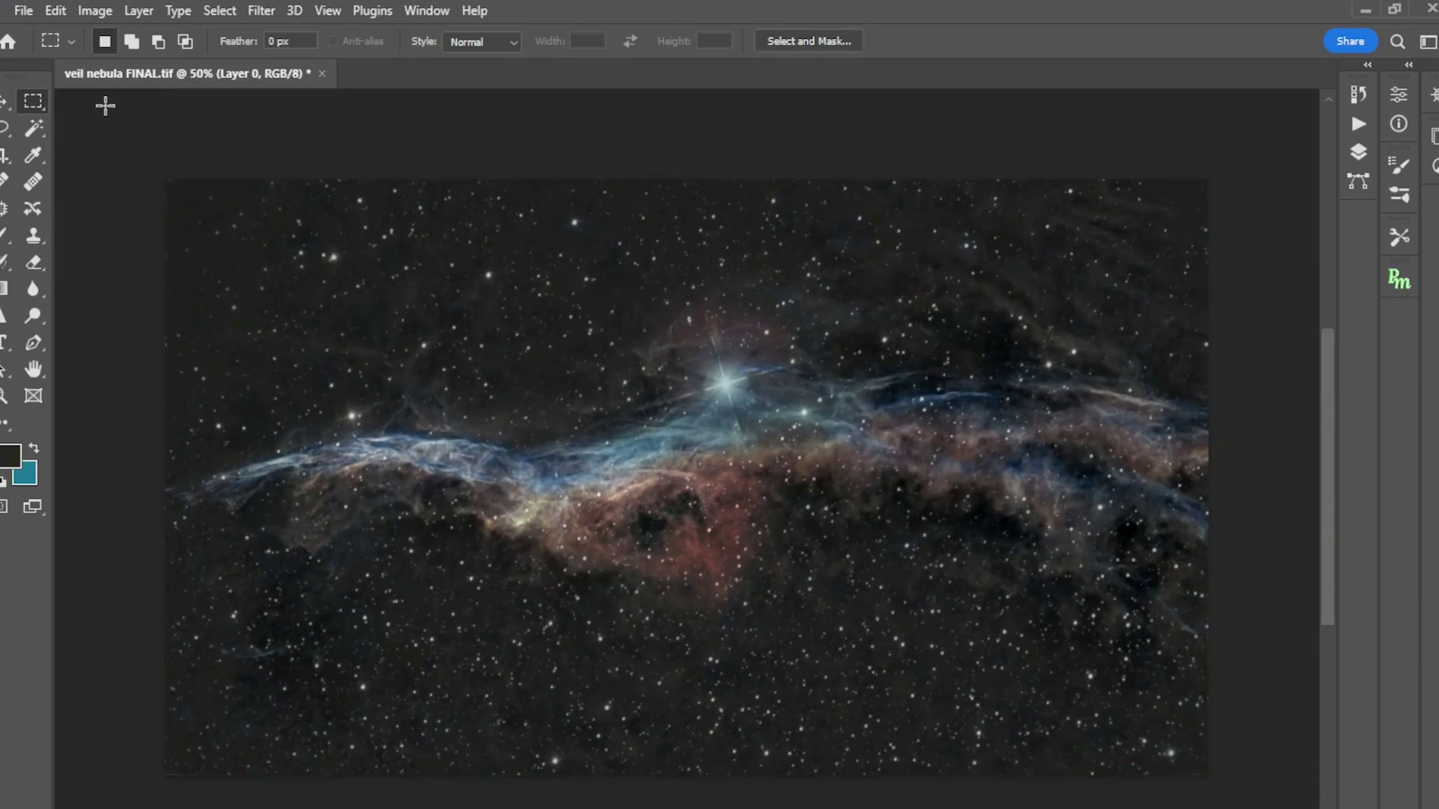
- Select the dark sky around the nebula with the Magic Wand at Tolerance 15, Contiguous
{"action": "left_click", "coordinate": [33, 129]}
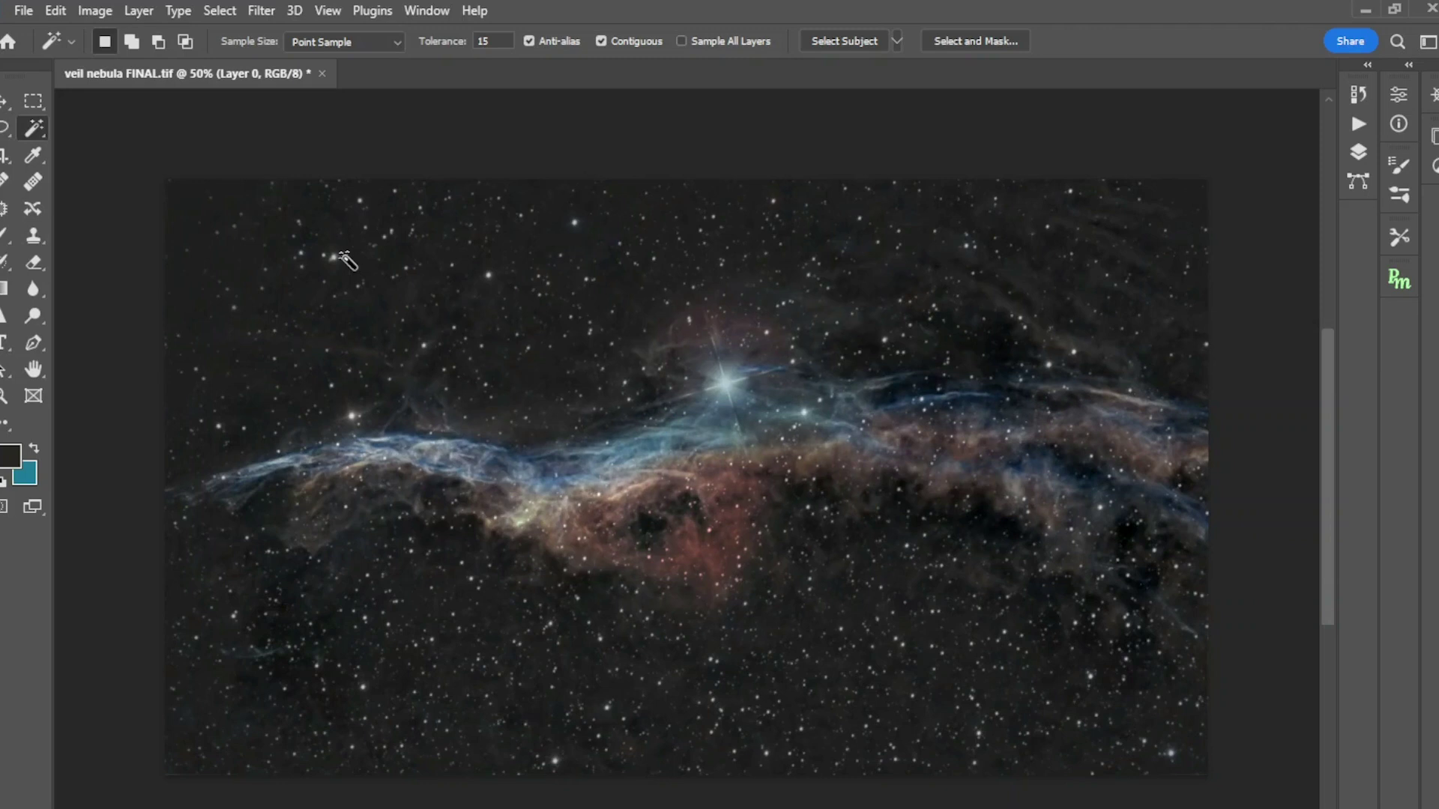
{"action": "left_click", "coordinate": [341, 256]}
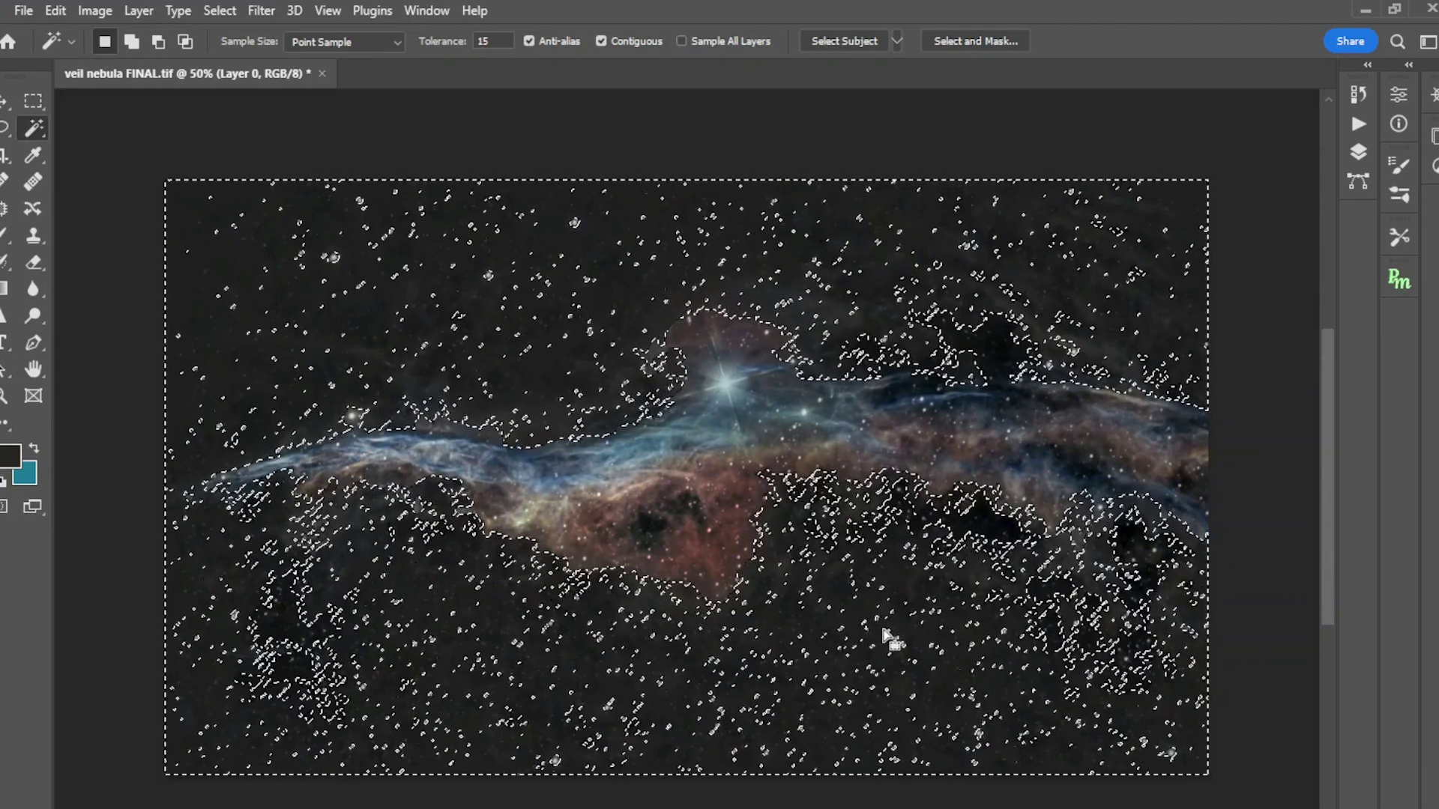
- Subtract a Lasso outline of the nebula band from the sky selection
{"action": "left_click", "coordinate": [7, 133]}
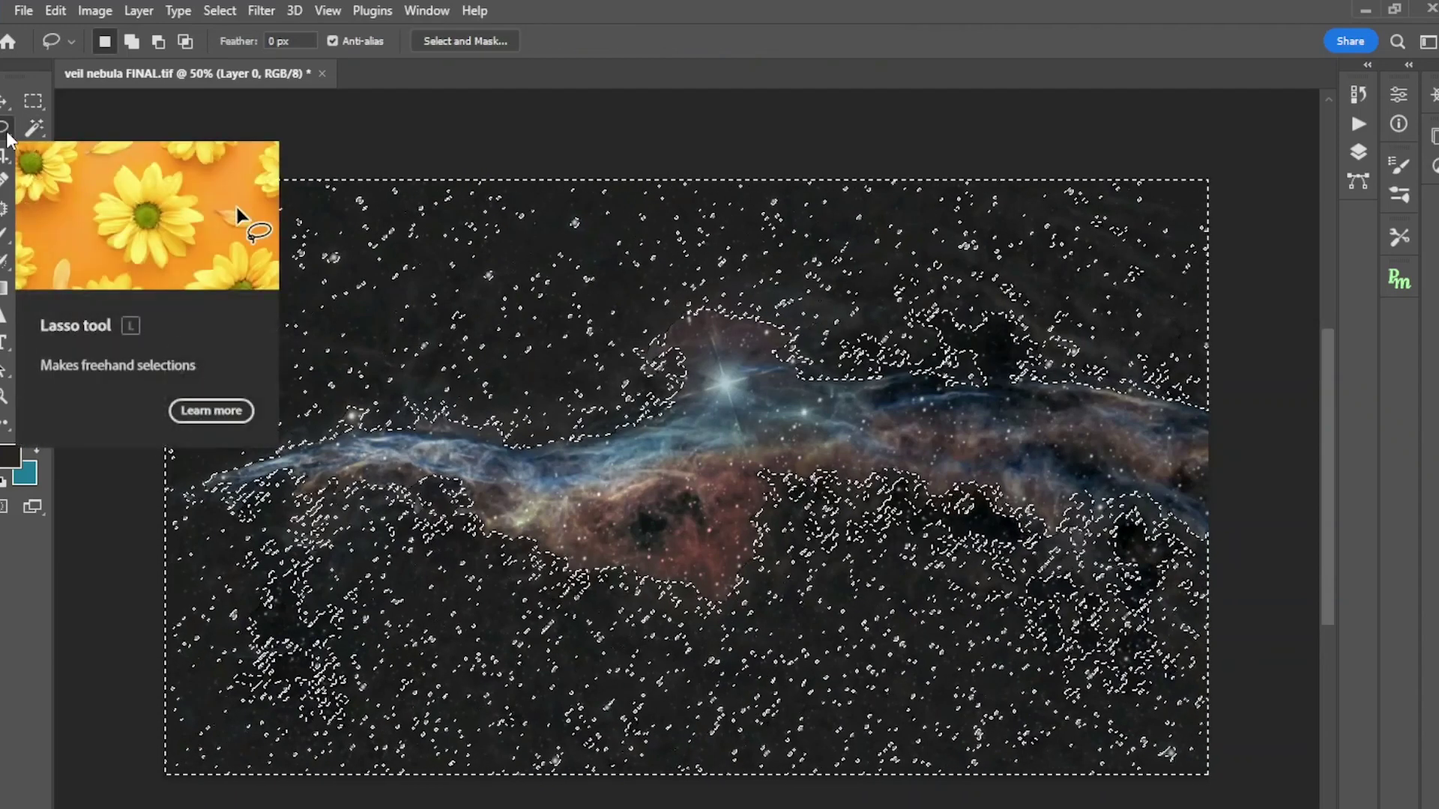
{"action": "key", "text": "alt"}
{"action": "mouse_move", "coordinate": [204, 454]}
{"action": "left_mouse_down"}
{"action": "mouse_move", "coordinate": [352, 405]}
{"action": "mouse_move", "coordinate": [458, 398]}
{"action": "mouse_move", "coordinate": [562, 416]}
{"action": "mouse_move", "coordinate": [605, 378]}
{"action": "mouse_move", "coordinate": [631, 320]}
{"action": "mouse_move", "coordinate": [677, 305]}
{"action": "mouse_move", "coordinate": [793, 301]}
{"action": "mouse_move", "coordinate": [833, 350]}
{"action": "mouse_move", "coordinate": [922, 331]}
{"action": "mouse_move", "coordinate": [935, 323]}
{"action": "mouse_move", "coordinate": [915, 319]}
{"action": "mouse_move", "coordinate": [972, 291]}
{"action": "mouse_move", "coordinate": [1040, 308]}
{"action": "mouse_move", "coordinate": [1204, 397]}
{"action": "mouse_move", "coordinate": [1215, 574]}
{"action": "mouse_move", "coordinate": [1166, 637]}
{"action": "mouse_move", "coordinate": [1180, 658]}
{"action": "mouse_move", "coordinate": [1155, 697]}
{"action": "mouse_move", "coordinate": [1106, 701]}
{"action": "mouse_move", "coordinate": [1052, 680]}
{"action": "mouse_move", "coordinate": [997, 607]}
{"action": "mouse_move", "coordinate": [905, 561]}
{"action": "mouse_move", "coordinate": [844, 558]}
{"action": "mouse_move", "coordinate": [722, 623]}
{"action": "mouse_move", "coordinate": [372, 541]}
{"action": "mouse_move", "coordinate": [349, 615]}
{"action": "mouse_move", "coordinate": [368, 718]}
{"action": "mouse_move", "coordinate": [350, 741]}
{"action": "mouse_move", "coordinate": [302, 737]}
{"action": "mouse_move", "coordinate": [242, 713]}
{"action": "mouse_move", "coordinate": [174, 520]}
{"action": "mouse_move", "coordinate": [174, 454]}
{"action": "mouse_move", "coordinate": [228, 450]}
{"action": "left_mouse_up"}
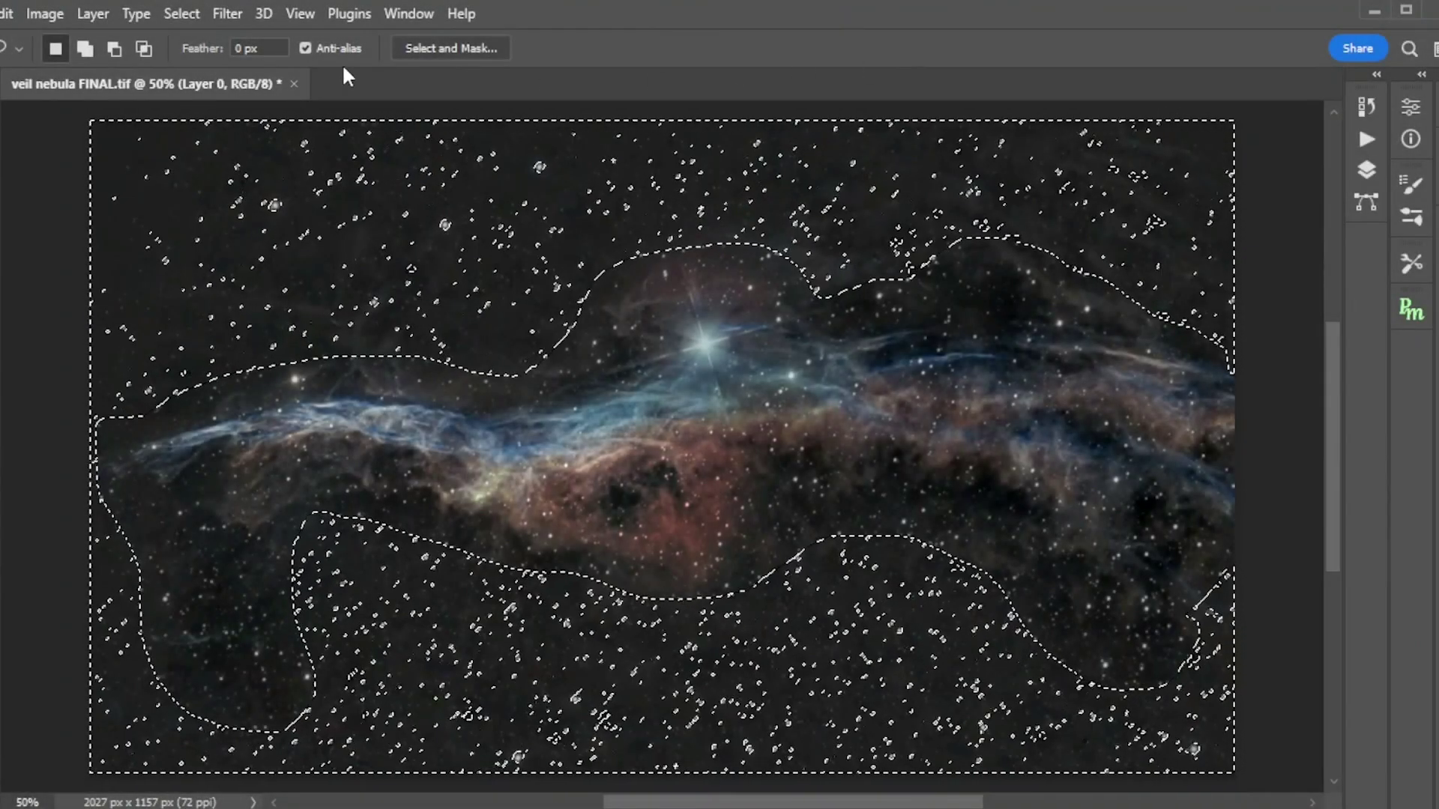
- Apply GradientXTerminator to the sky at Fine detail, High aggressiveness, with background colour balancing
{"action": "left_click", "coordinate": [224, 10]}
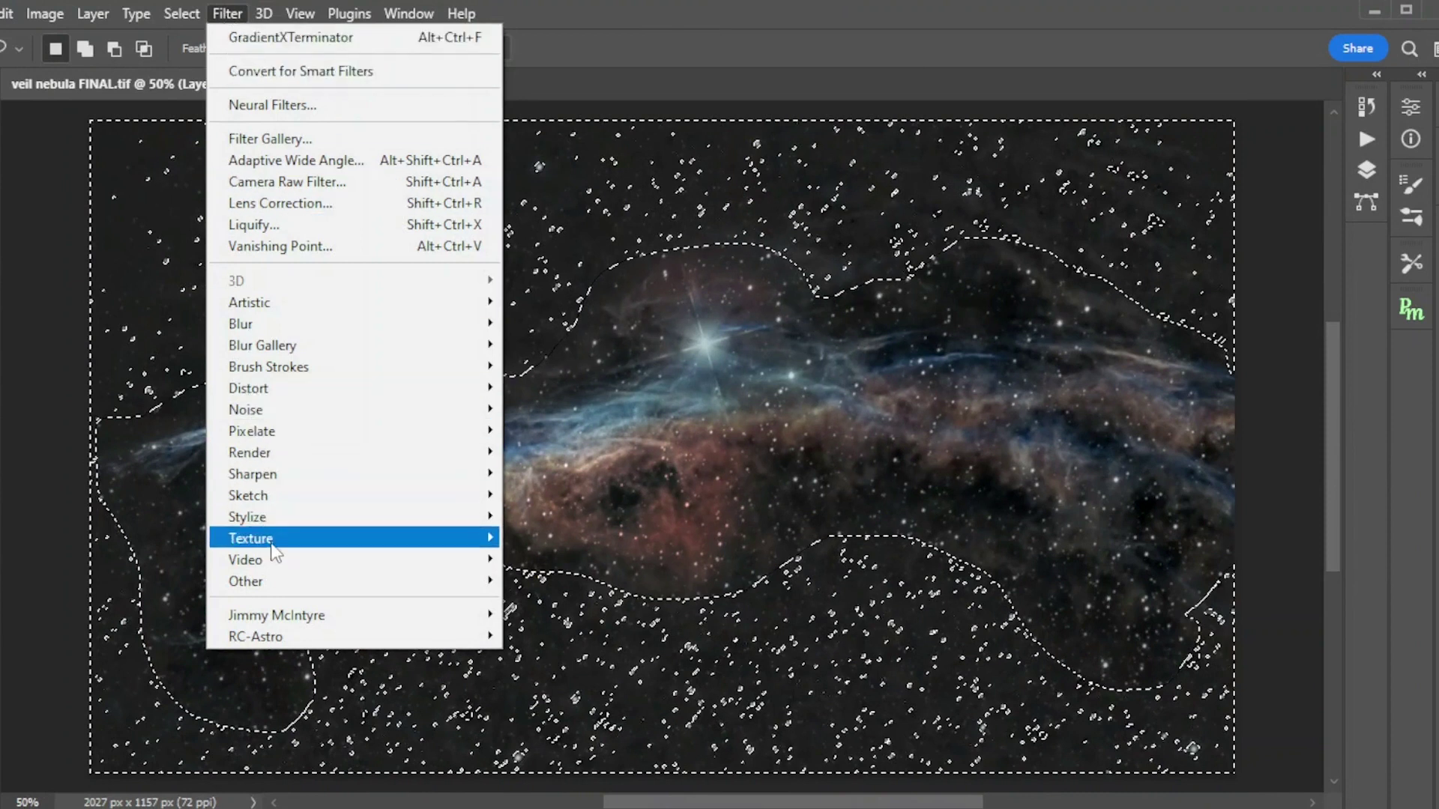
{"action": "mouse_move", "coordinate": [259, 636]}
{"action": "left_click", "coordinate": [558, 635]}
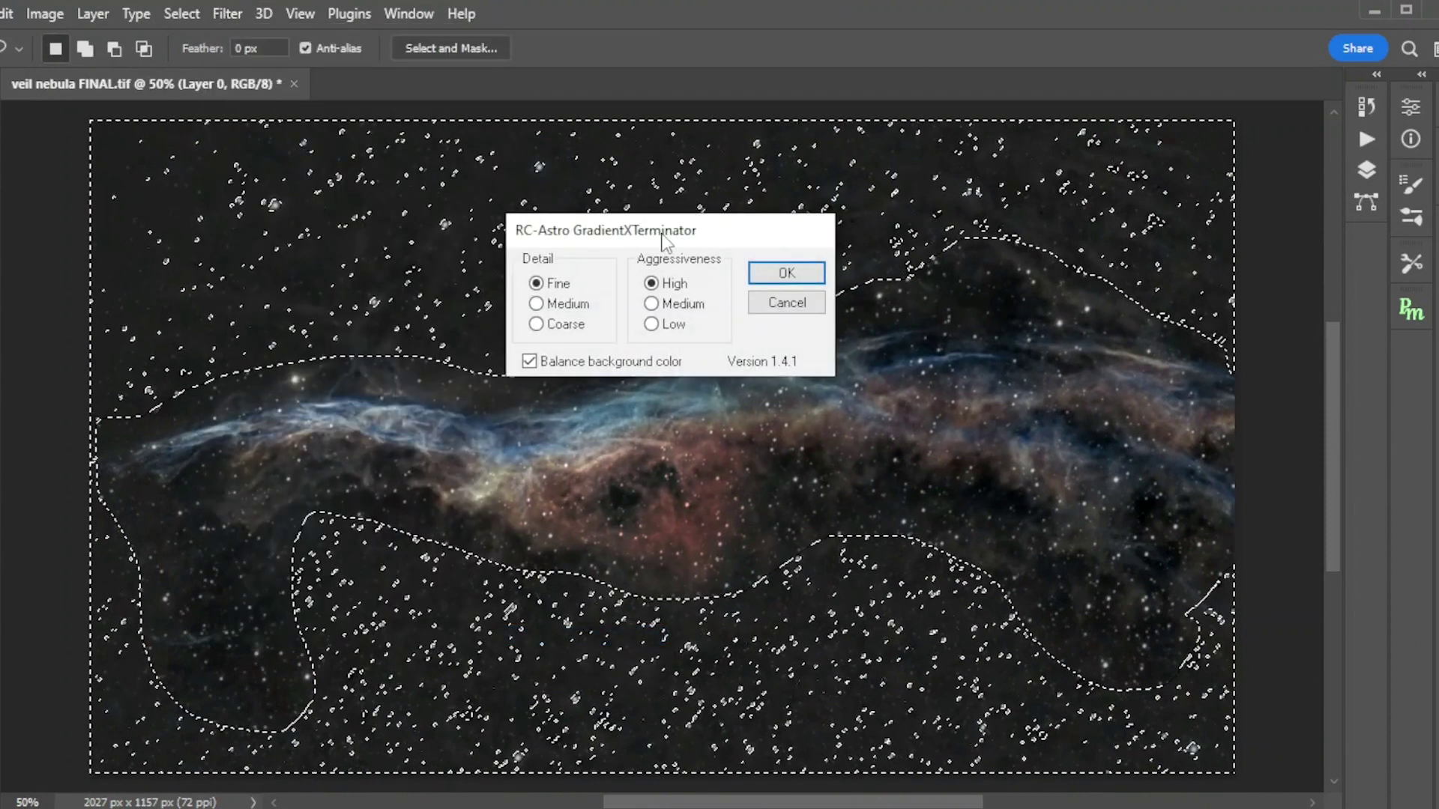
{"action": "left_click_drag", "start_coordinate": [662, 235], "coordinate": [648, 204]}
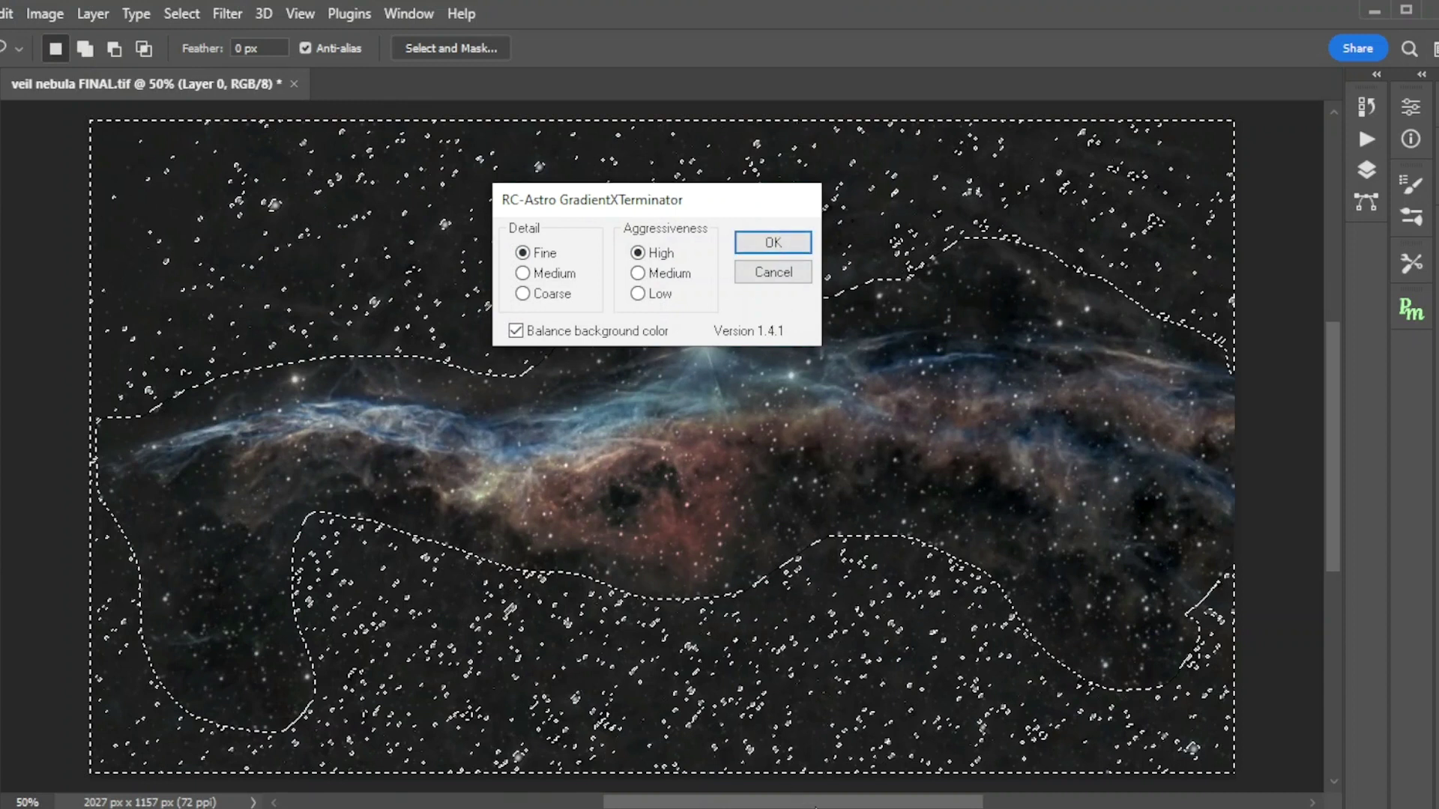
{"action": "left_click", "coordinate": [776, 247]}
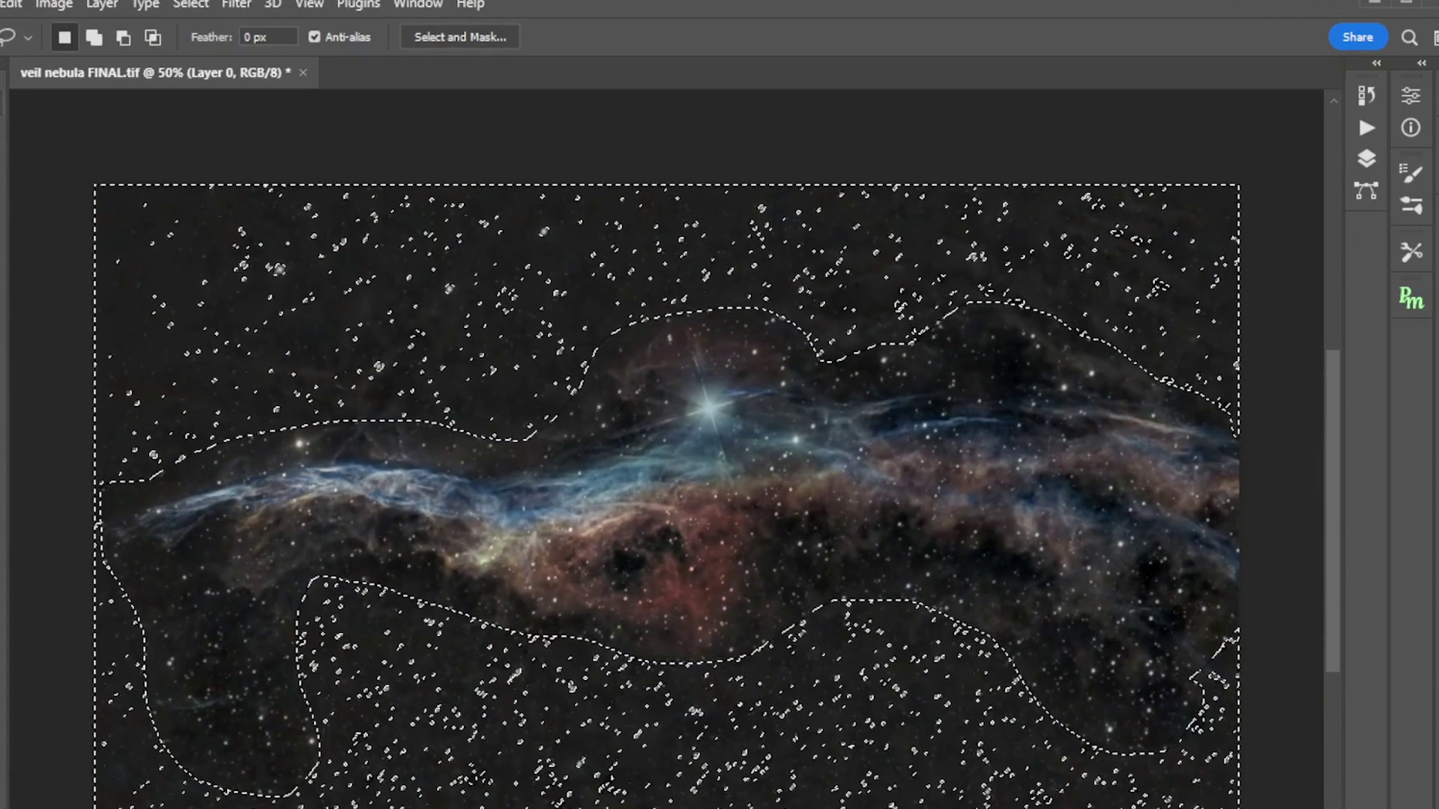
- Deselect the sky, inspect the corrected Veil Nebula image, and close the Layers panel
{"action": "key", "text": "m"}
{"action": "left_click", "coordinate": [262, 285]}
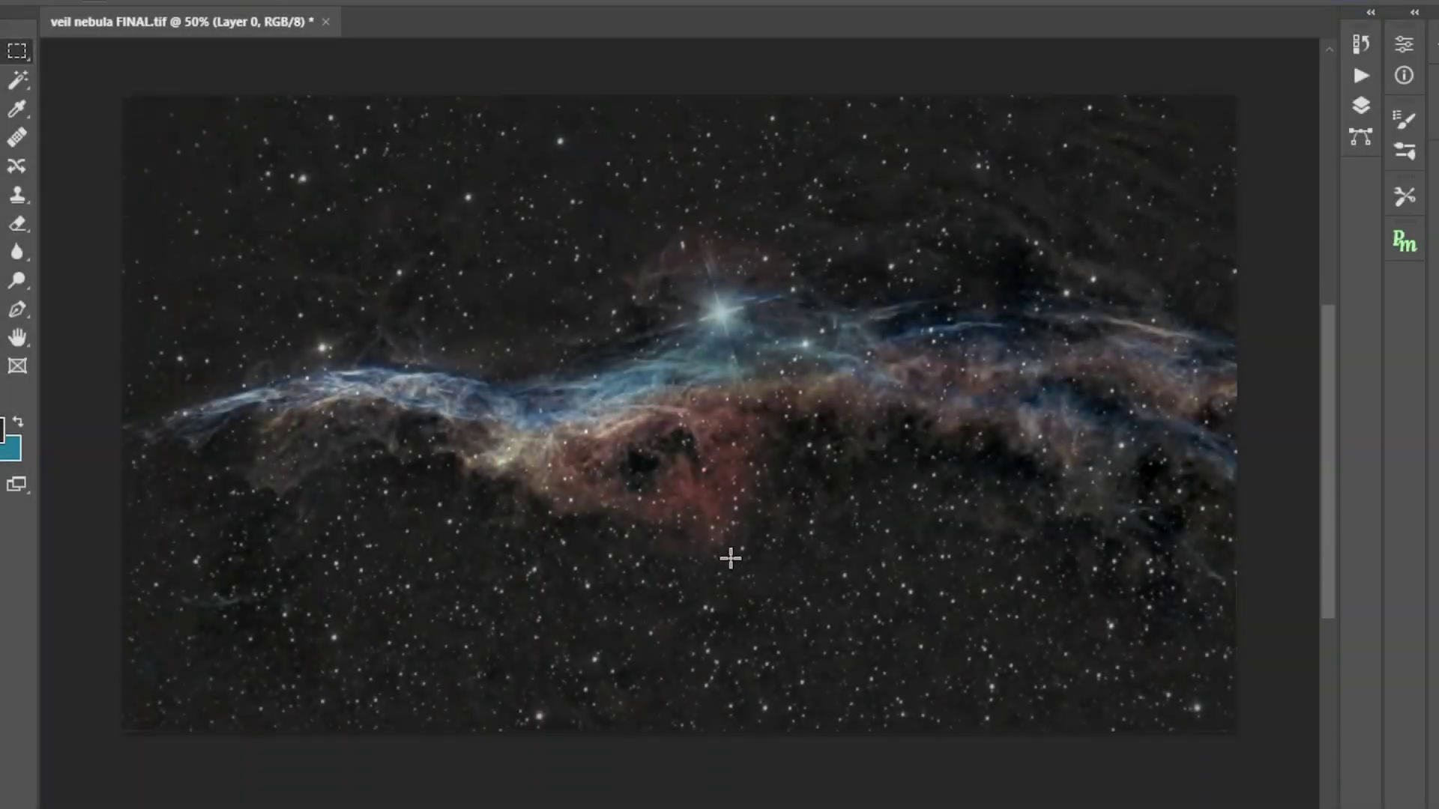
{"action": "scroll", "coordinate": [730, 557], "scroll_direction": "up", "scroll_amount": 2}
{"action": "scroll", "coordinate": [731, 558], "scroll_direction": "down", "scroll_amount": 1}
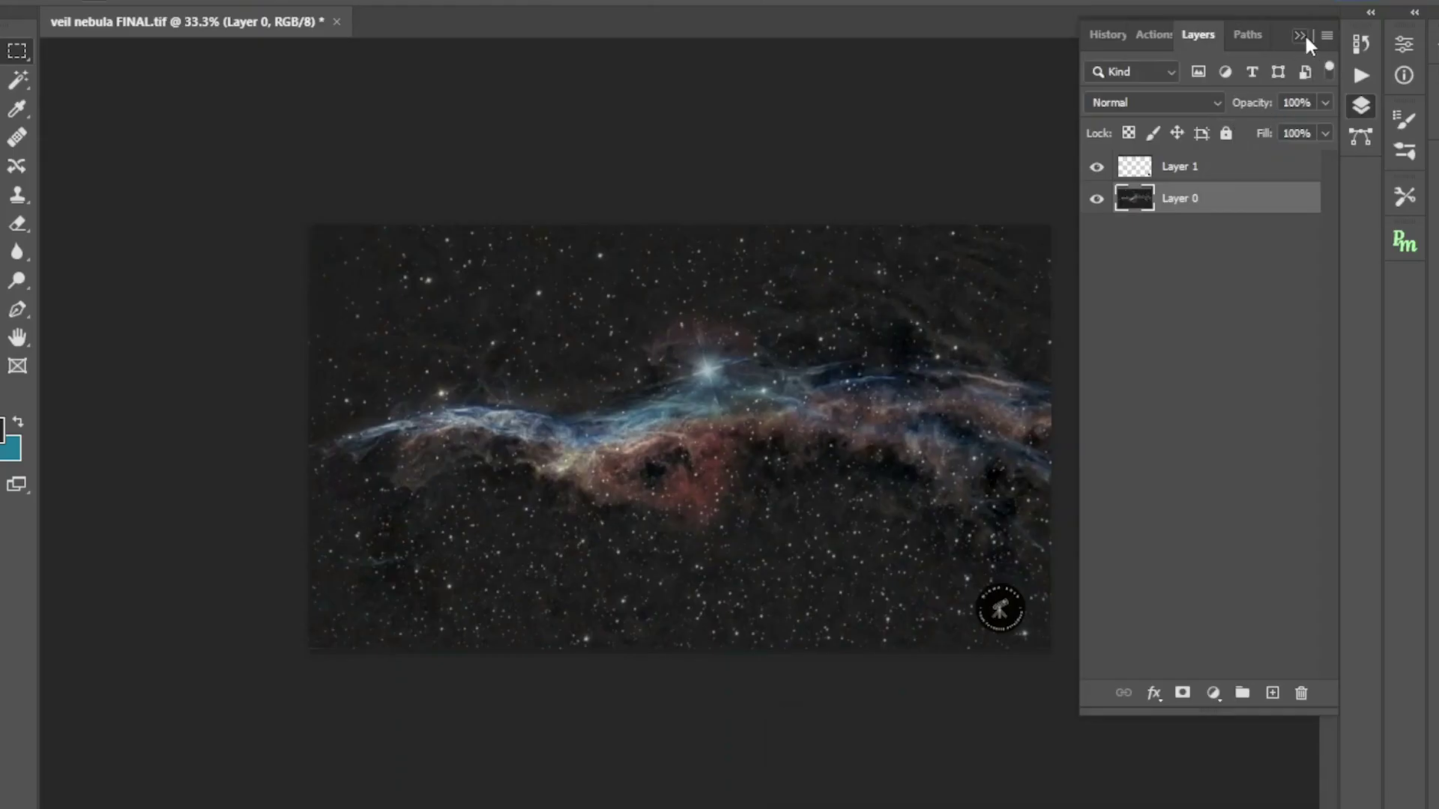
{"action": "left_click", "coordinate": [1304, 33]}
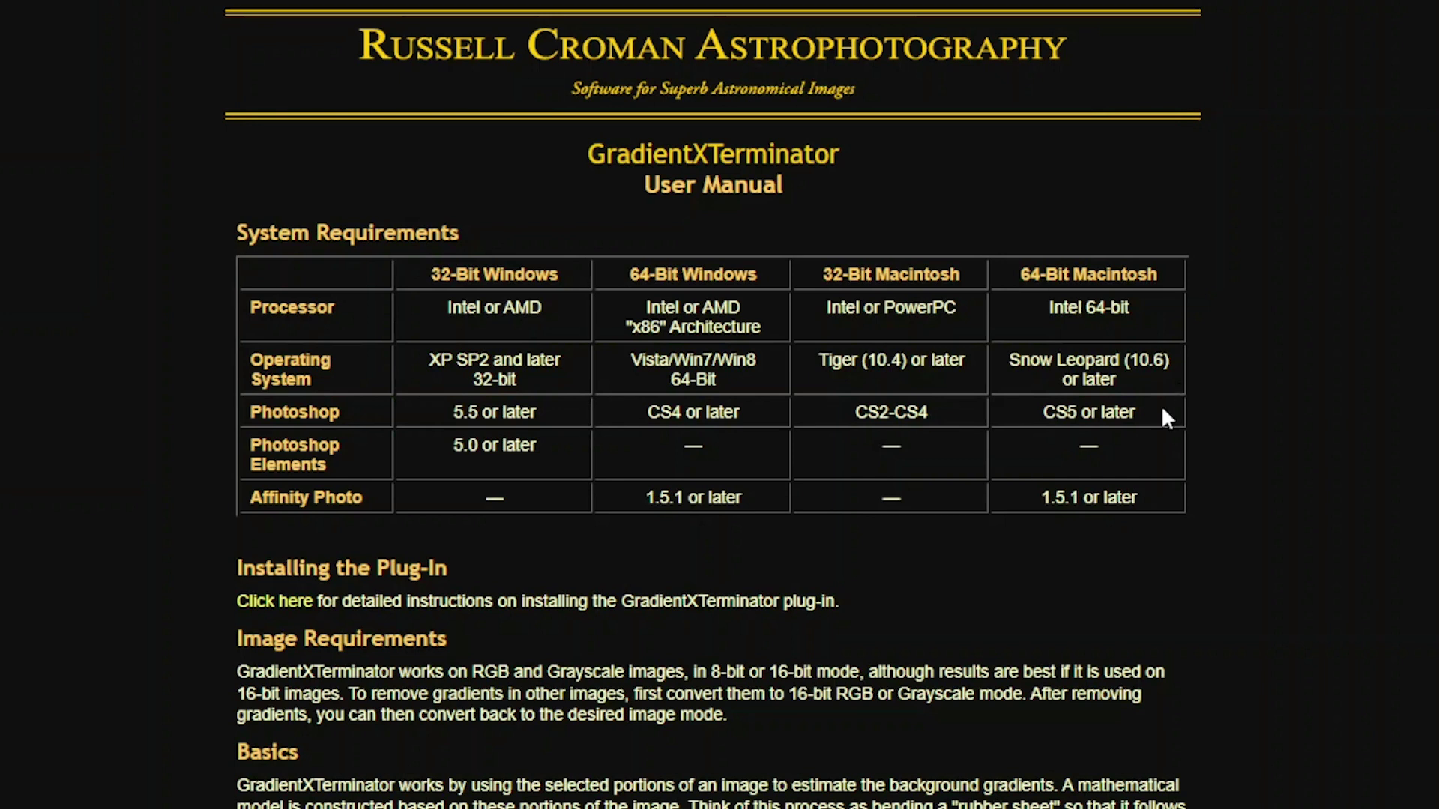
{"action": "scroll", "coordinate": [1162, 406], "scroll_direction": "down", "scroll_amount": 5}
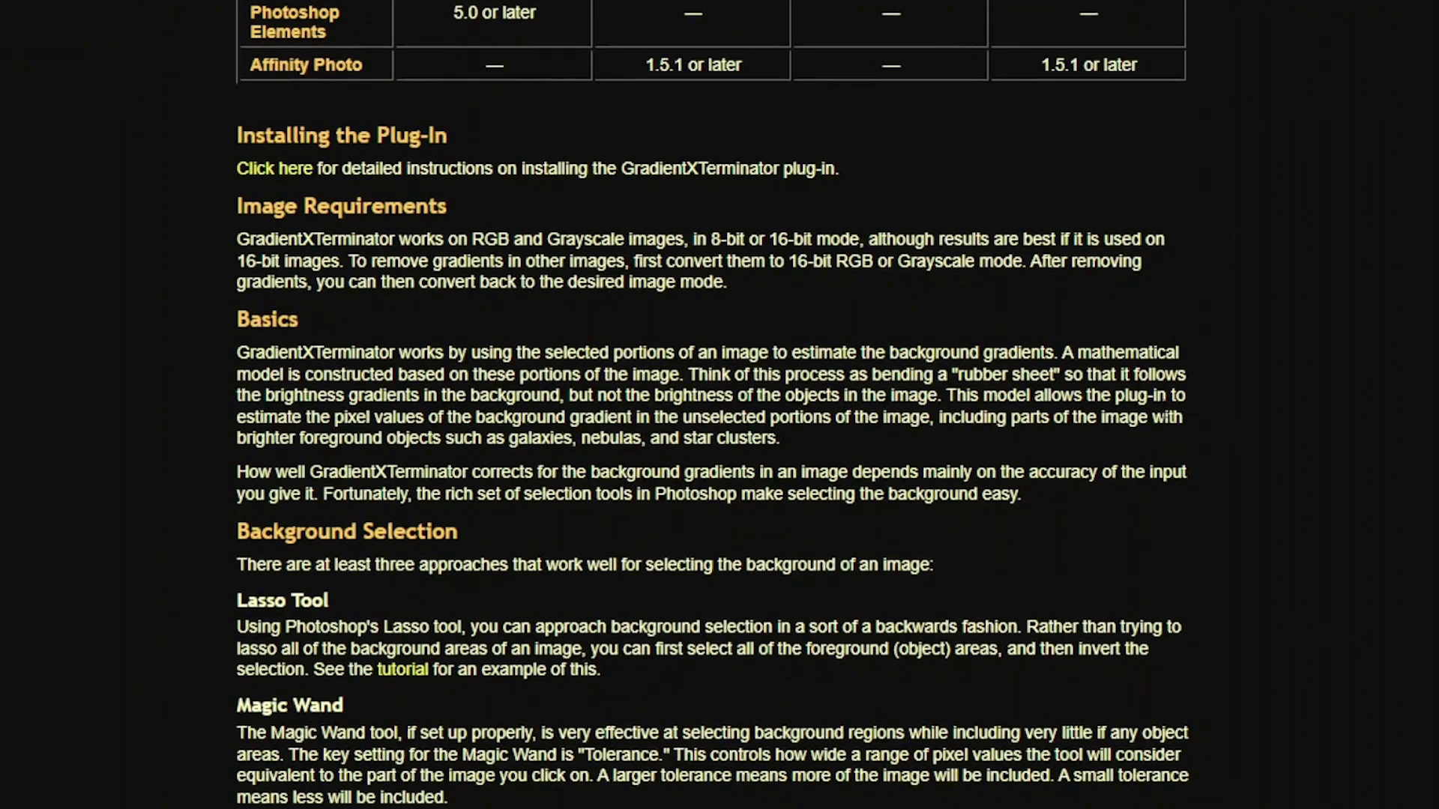
{"action": "scroll", "coordinate": [1162, 407], "scroll_direction": "up", "scroll_amount": 5}
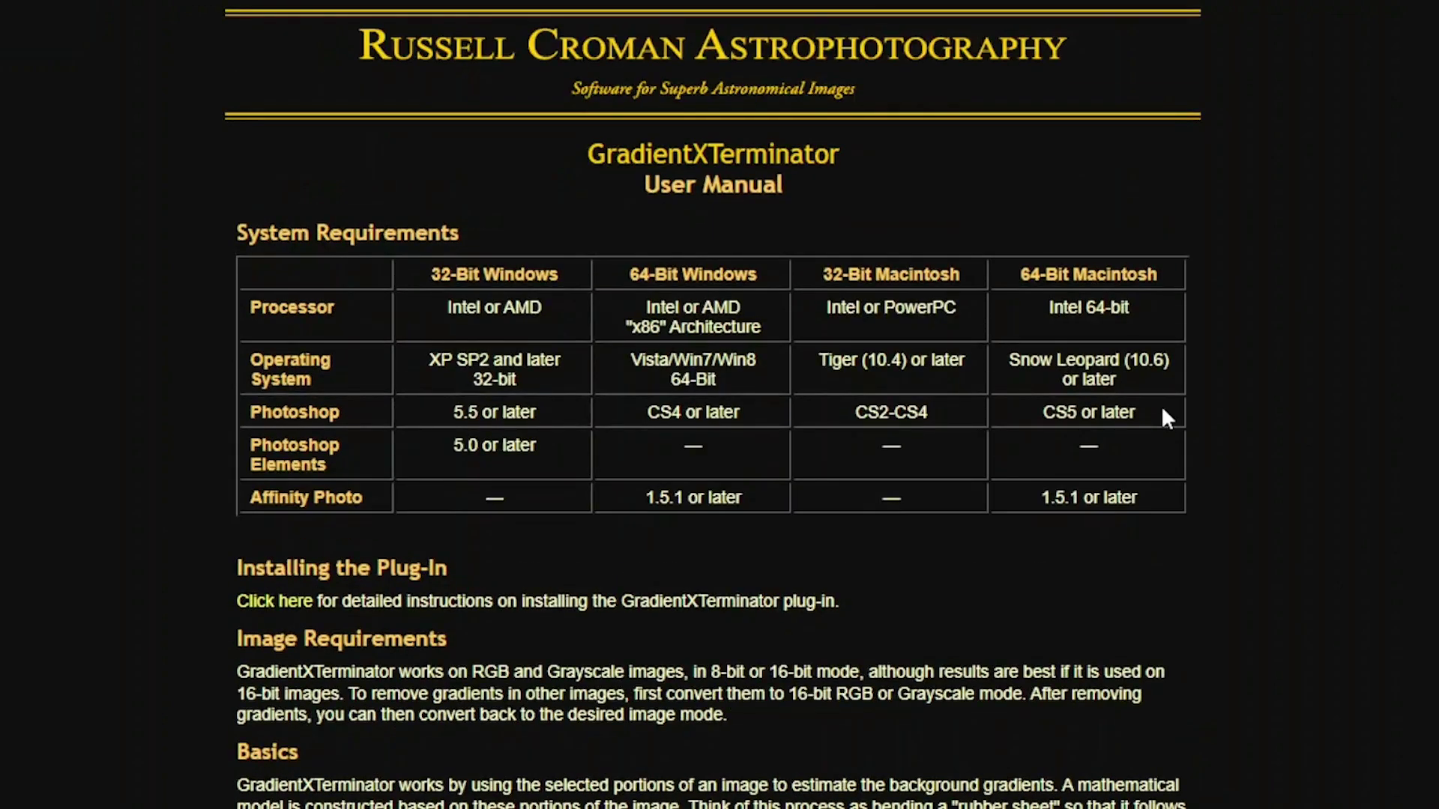
{"action": "scroll", "coordinate": [1162, 418], "scroll_direction": "down", "scroll_amount": 7}
{"action": "scroll", "coordinate": [1161, 418], "scroll_direction": "down", "scroll_amount": 5}
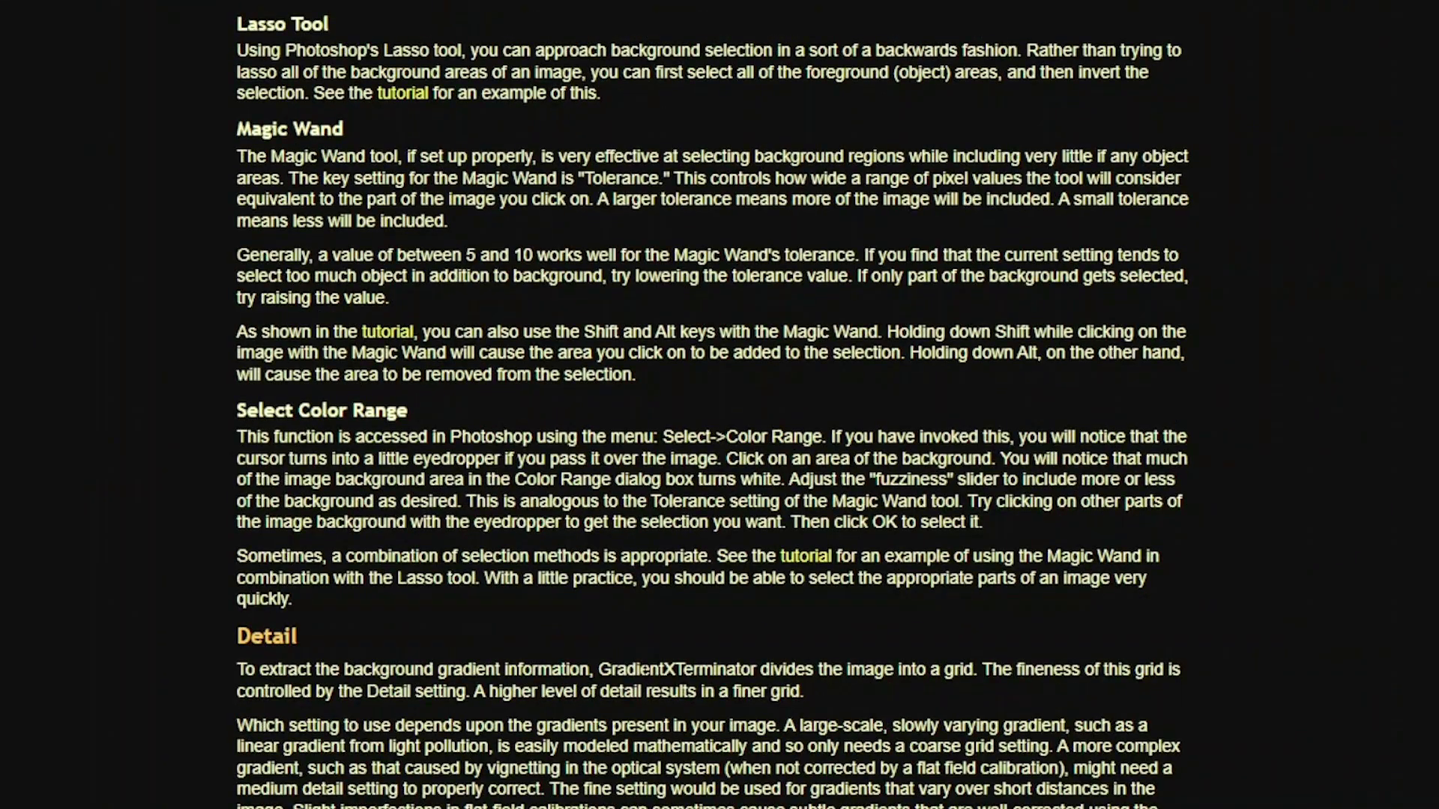
{"action": "scroll", "coordinate": [869, 574], "scroll_direction": "down", "scroll_amount": 7}
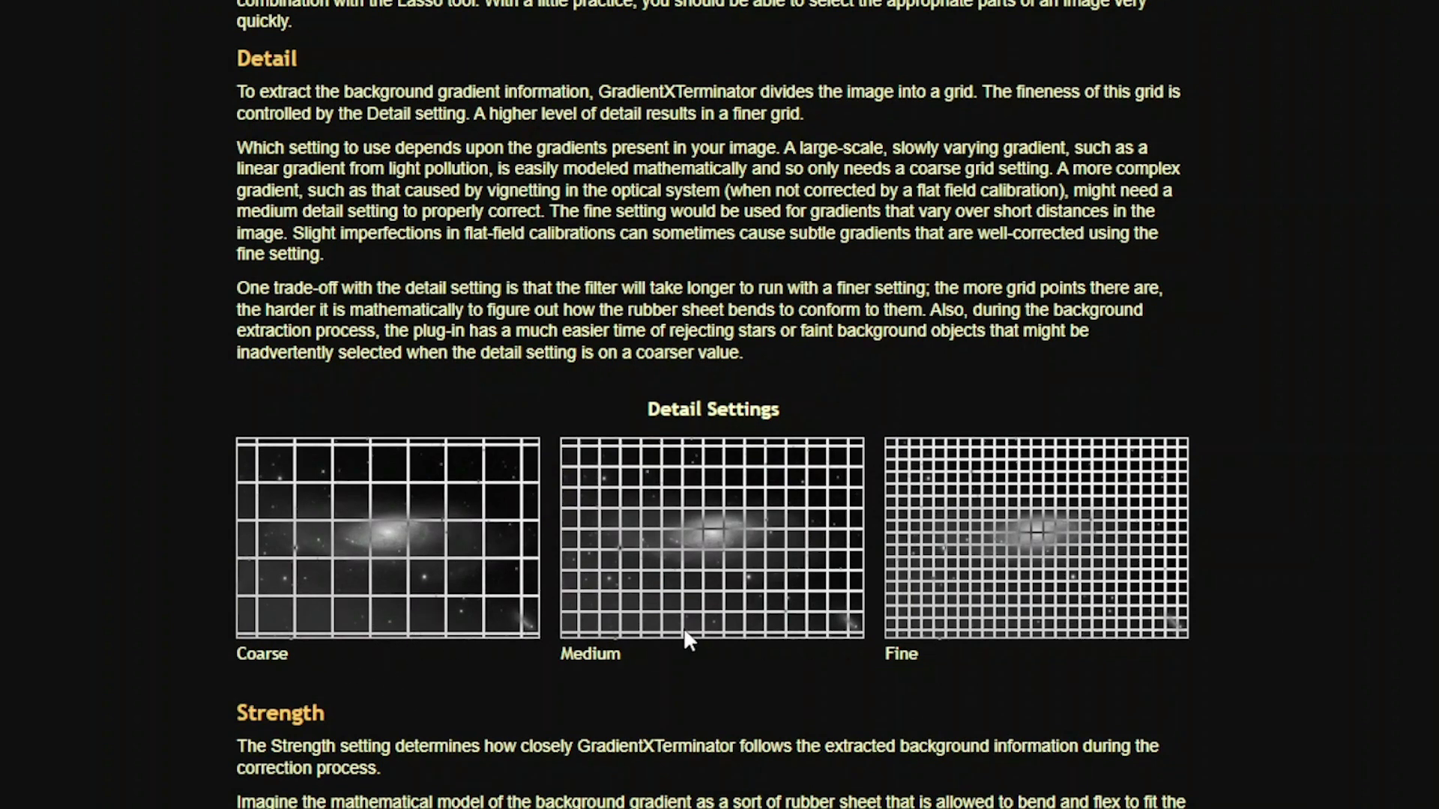
{"action": "scroll", "coordinate": [907, 621], "scroll_direction": "down", "scroll_amount": 5}
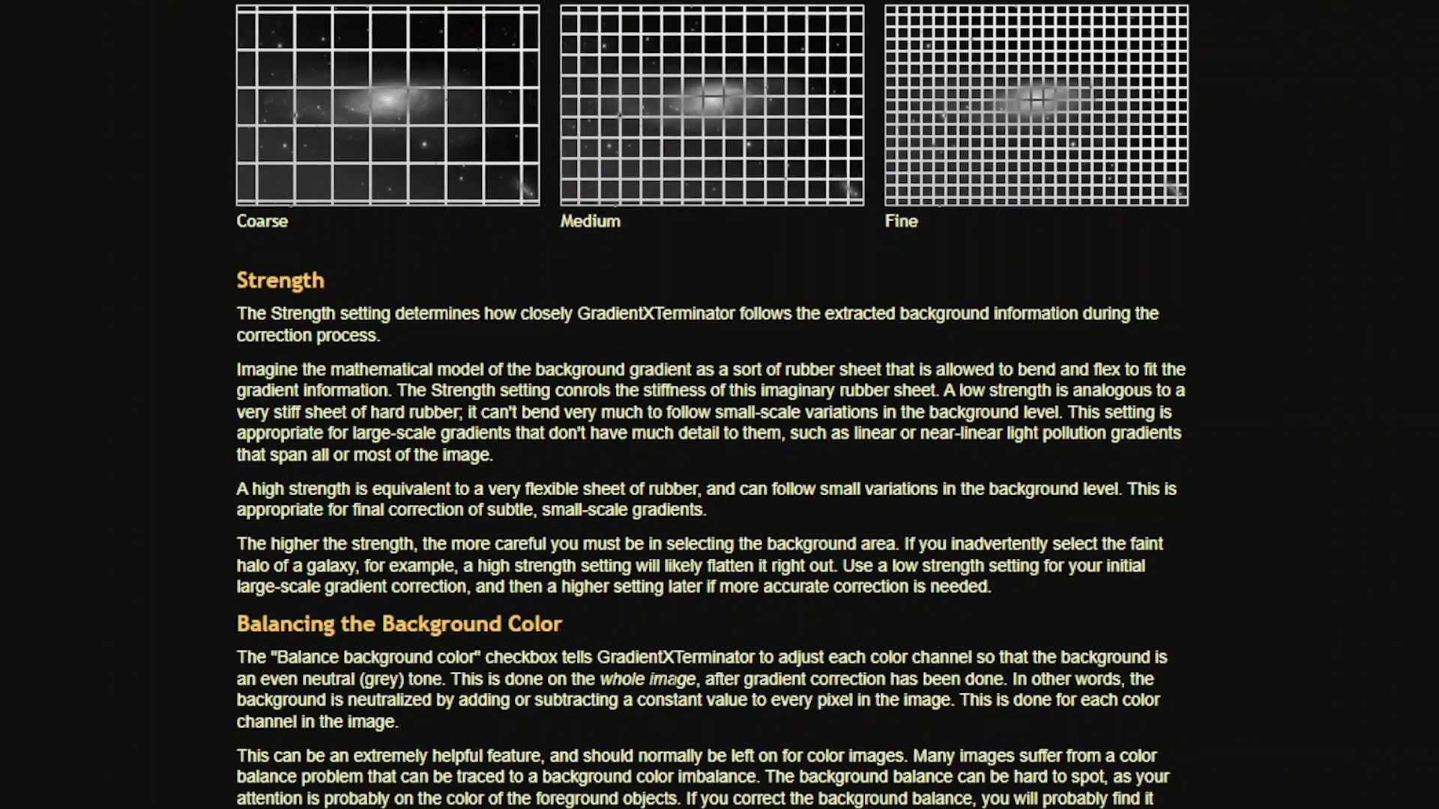
{"action": "scroll", "coordinate": [672, 680], "scroll_direction": "down", "scroll_amount": 3}
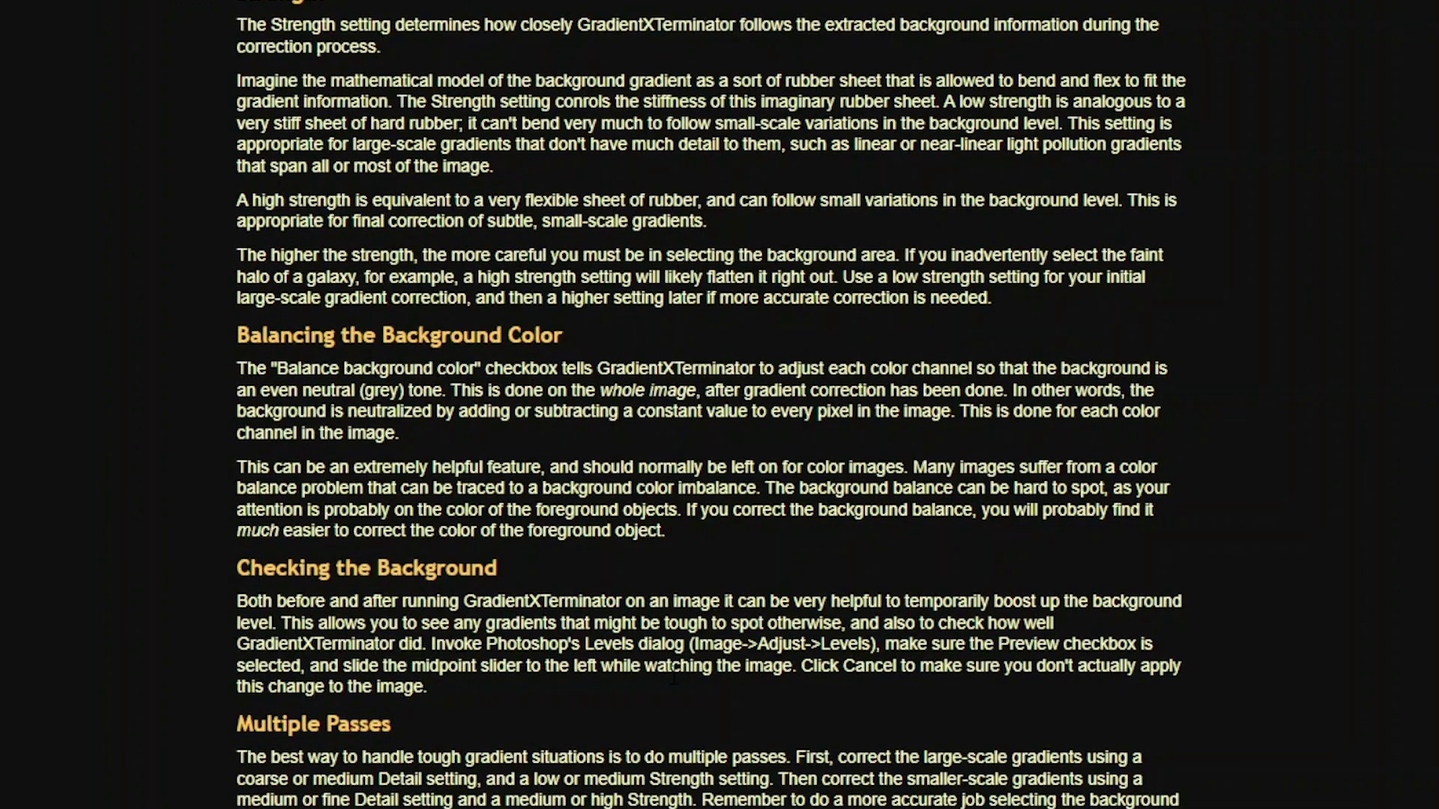
{"action": "scroll", "coordinate": [674, 679], "scroll_direction": "down", "scroll_amount": 3}
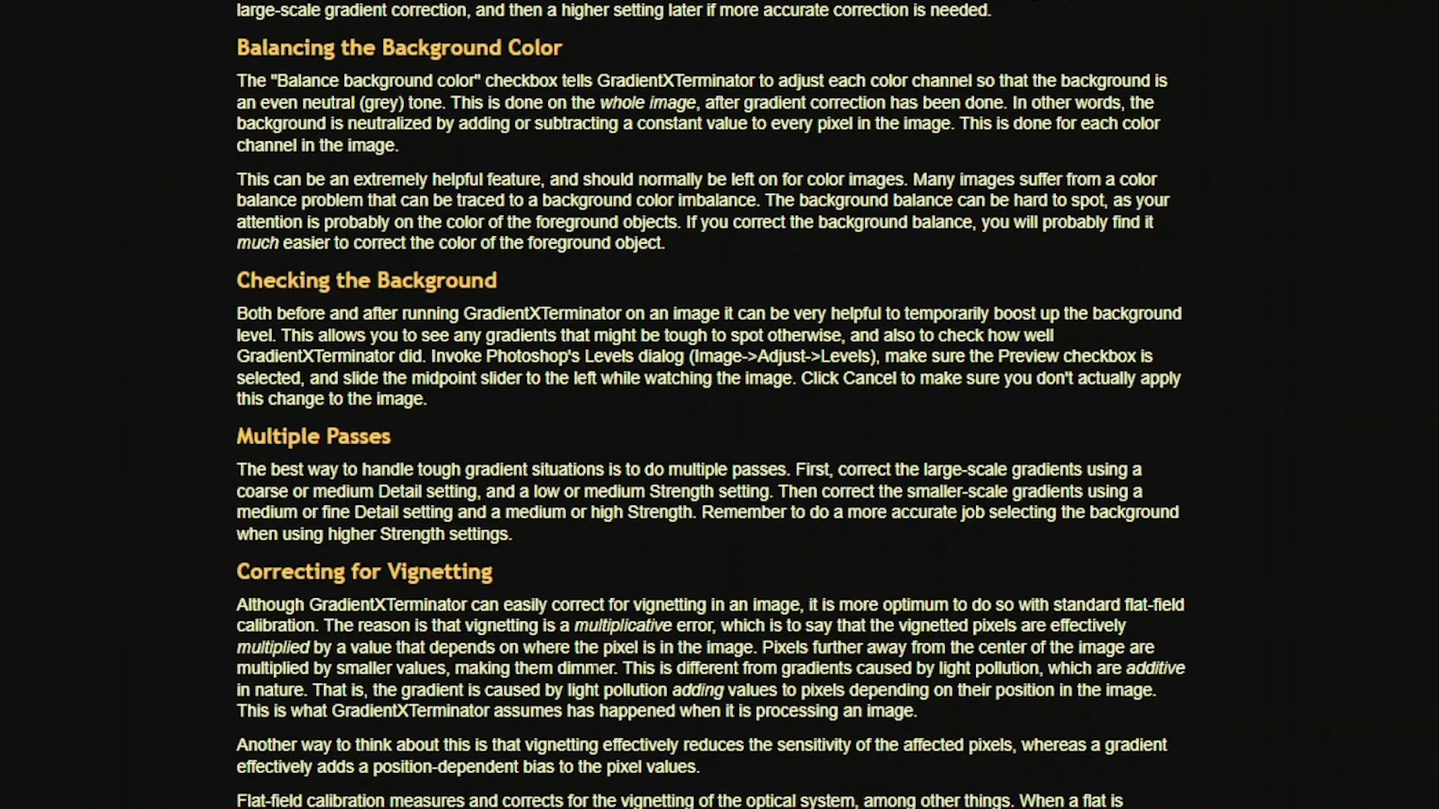
{"action": "scroll", "coordinate": [595, 678], "scroll_direction": "down", "scroll_amount": 9}
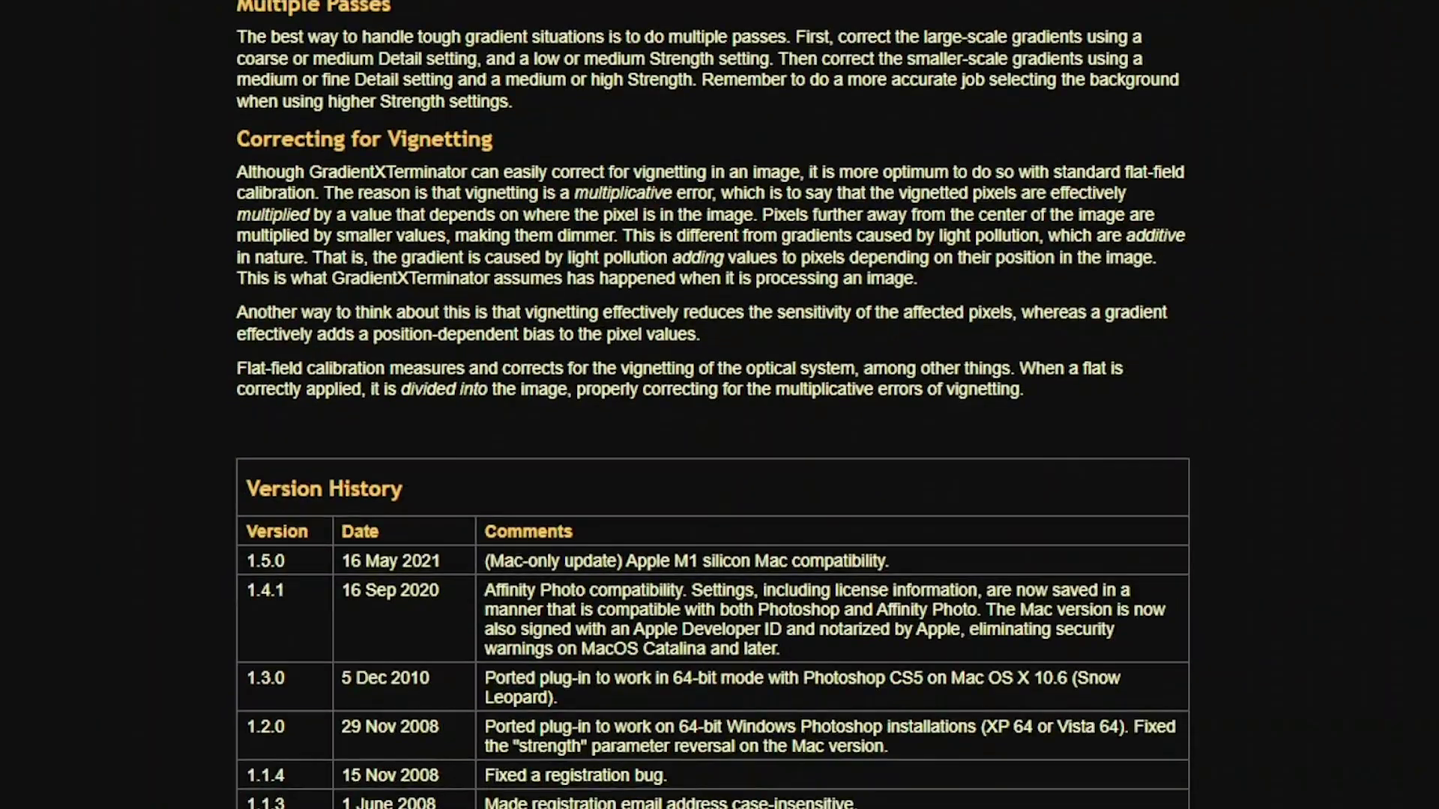
{"action": "scroll", "coordinate": [744, 714], "scroll_direction": "up", "scroll_amount": 20}
{"action": "scroll", "coordinate": [746, 719], "scroll_direction": "up", "scroll_amount": 8}
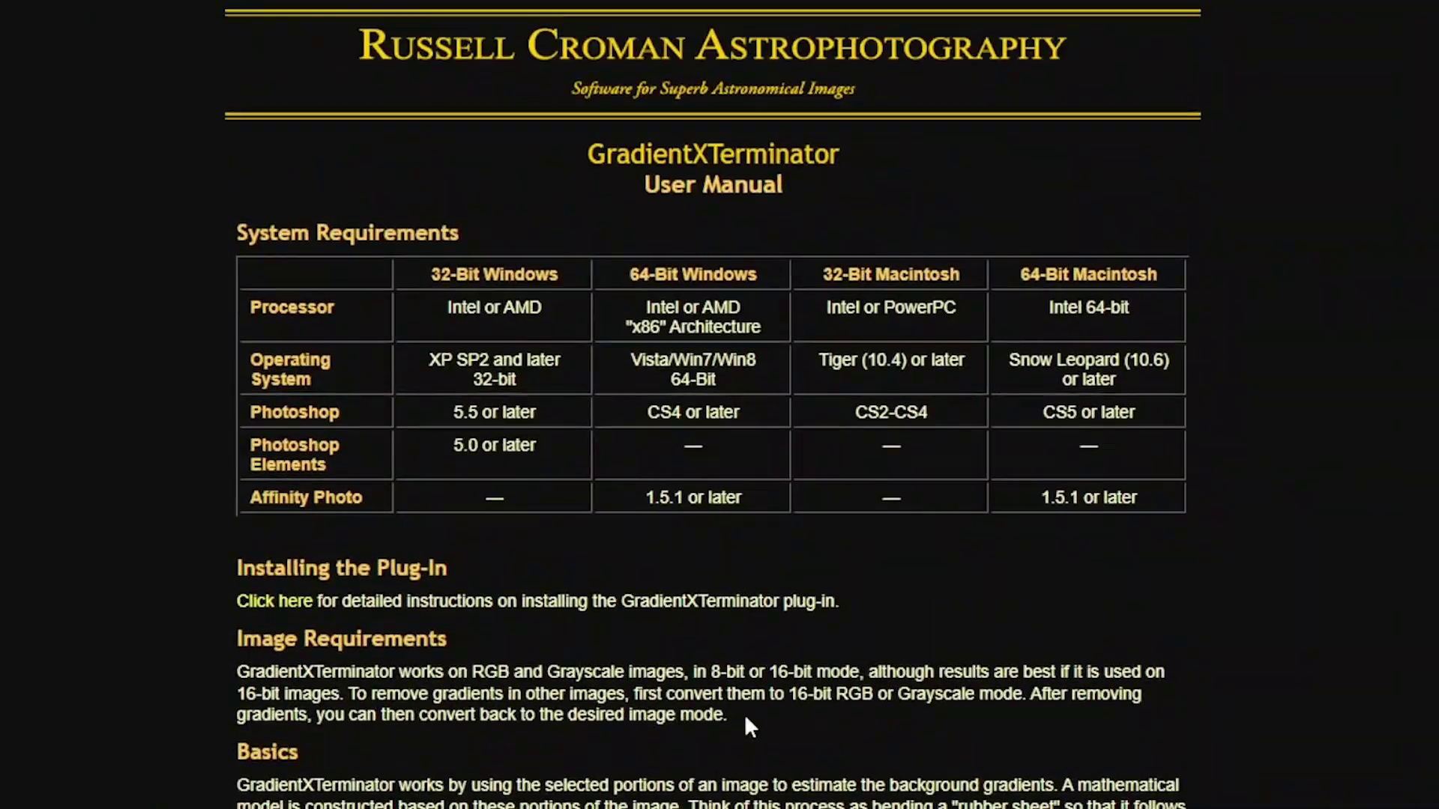